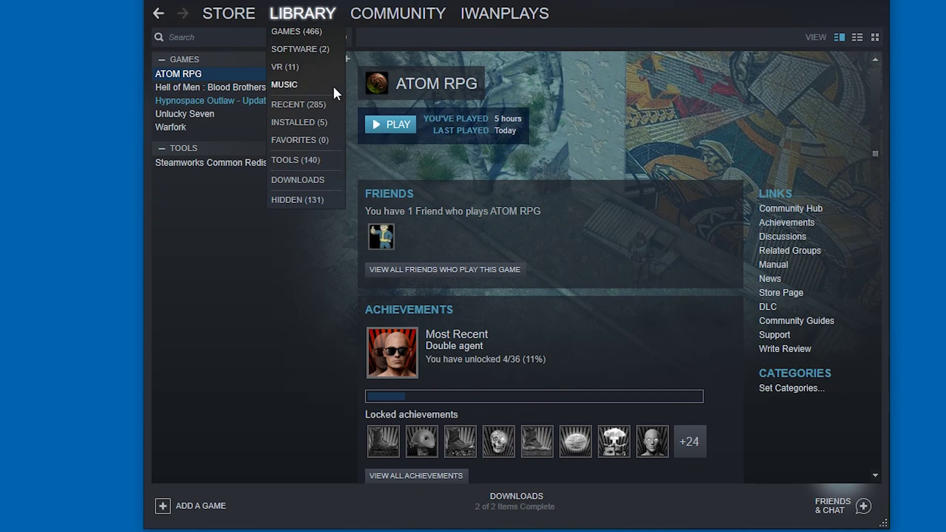
Step: Search ATOM RPG's Workshop for 'avatar' and subscribe to the Avatar 2.0 mod
{"action": "left_click", "coordinate": [806, 206]}
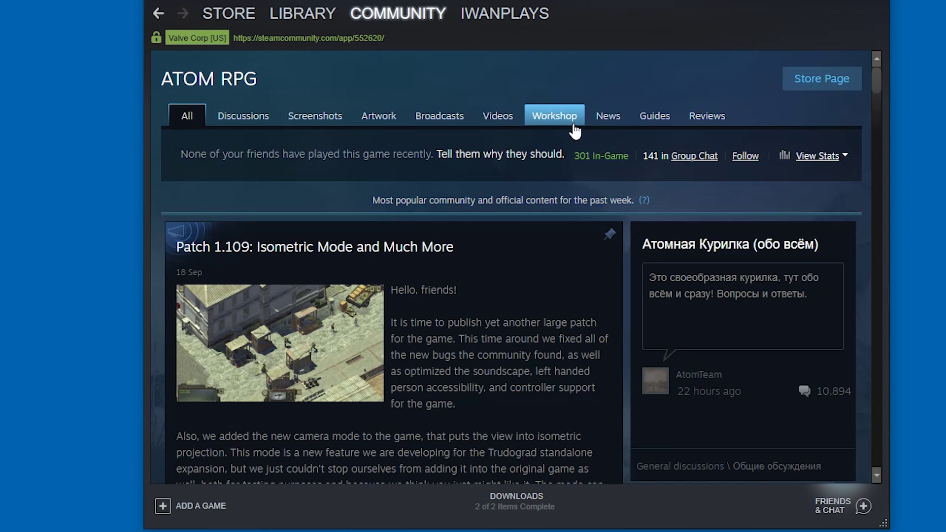
{"action": "left_click", "coordinate": [575, 131]}
{"action": "left_click", "coordinate": [695, 271]}
{"action": "type", "text": "avatar"}
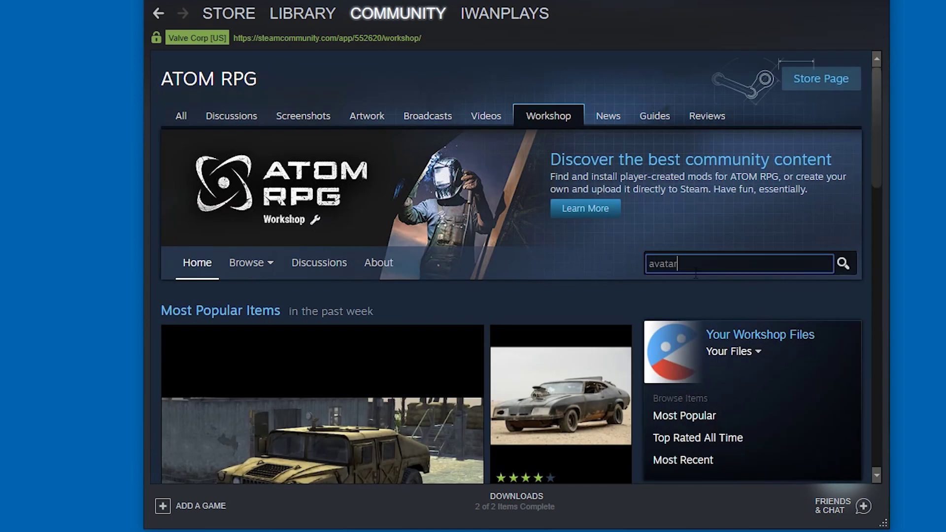
{"action": "key", "text": "Return"}
{"action": "scroll", "coordinate": [551, 252], "scroll_direction": "down", "scroll_amount": 3}
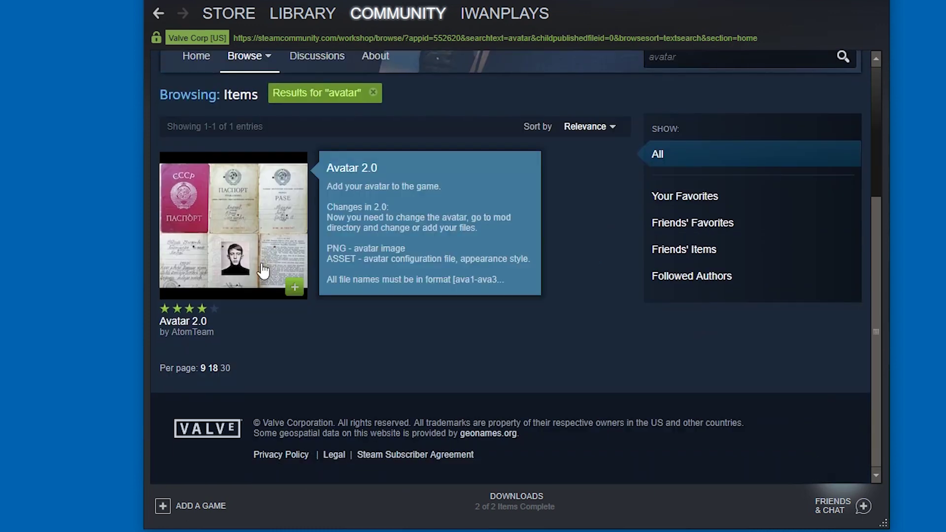
{"action": "left_click", "coordinate": [294, 287]}
Step: Open the Avatar Modkit Tutorial from the Avatar 2.0 page and read its introductory notes
{"action": "mouse_move", "coordinate": [234, 226]}
{"action": "left_click", "coordinate": [283, 254]}
{"action": "scroll", "coordinate": [306, 267], "scroll_direction": "down", "scroll_amount": 5}
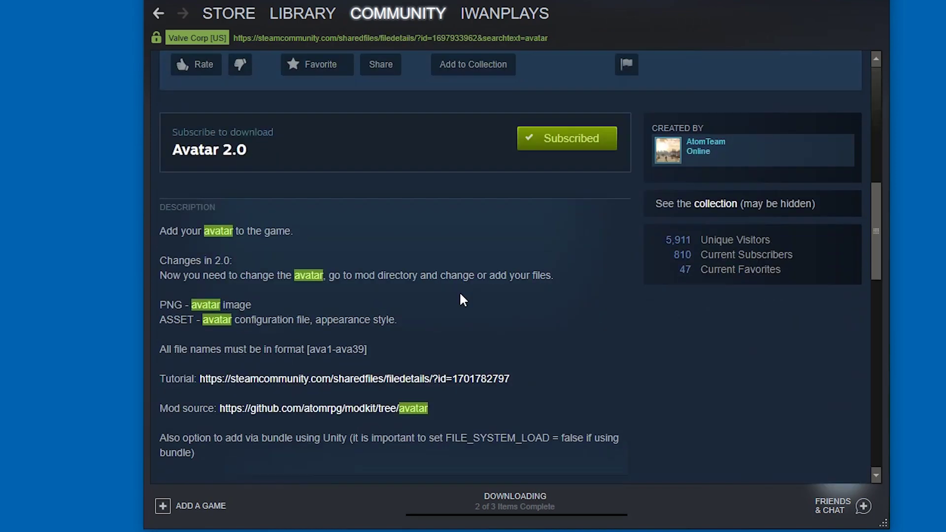
{"action": "scroll", "coordinate": [288, 252], "scroll_direction": "down", "scroll_amount": 4}
{"action": "scroll", "coordinate": [248, 238], "scroll_direction": "up", "scroll_amount": 1}
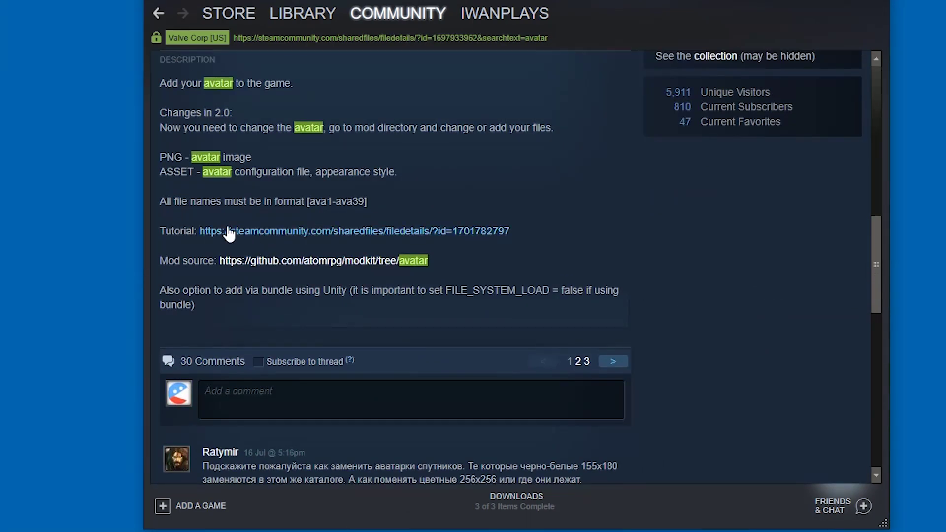
{"action": "left_click", "coordinate": [251, 232]}
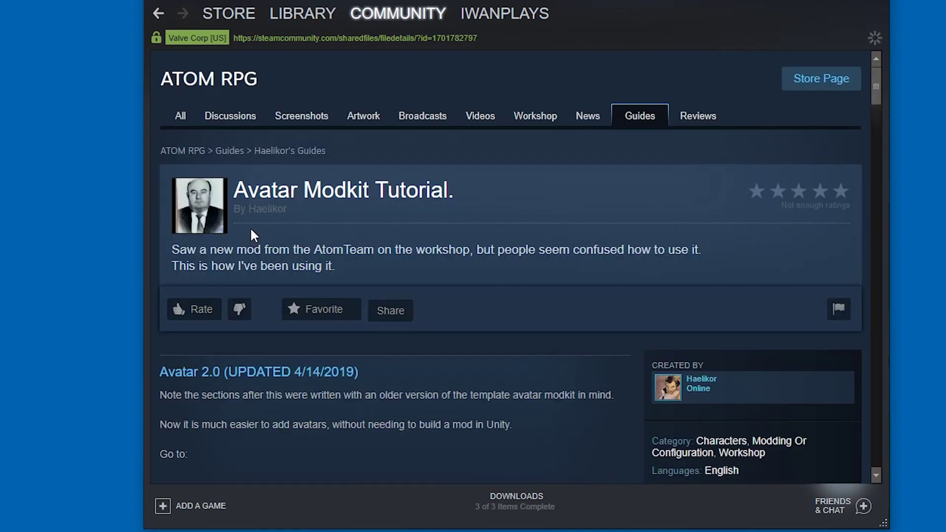
{"action": "scroll", "coordinate": [250, 227], "scroll_direction": "down", "scroll_amount": 5}
{"action": "scroll", "coordinate": [292, 226], "scroll_direction": "down", "scroll_amount": 5}
{"action": "scroll", "coordinate": [292, 226], "scroll_direction": "down", "scroll_amount": 5}
{"action": "scroll", "coordinate": [291, 226], "scroll_direction": "down", "scroll_amount": 2}
{"action": "scroll", "coordinate": [292, 227], "scroll_direction": "up", "scroll_amount": 1}
{"action": "mouse_move", "coordinate": [168, 251]}
{"action": "left_mouse_down"}
{"action": "mouse_move", "coordinate": [537, 316]}
{"action": "mouse_move", "coordinate": [545, 378]}
{"action": "left_mouse_up"}
{"action": "scroll", "coordinate": [538, 366], "scroll_direction": "down", "scroll_amount": 3}
{"action": "scroll", "coordinate": [533, 363], "scroll_direction": "down", "scroll_amount": 3}
{"action": "scroll", "coordinate": [530, 364], "scroll_direction": "down", "scroll_amount": 3}
{"action": "scroll", "coordinate": [529, 363], "scroll_direction": "down", "scroll_amount": 3}
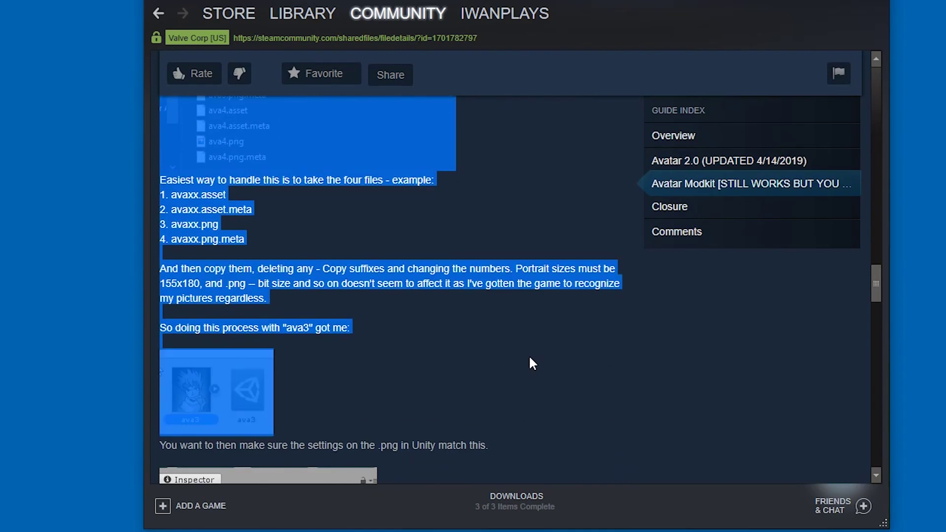
{"action": "scroll", "coordinate": [530, 361], "scroll_direction": "down", "scroll_amount": 3}
{"action": "scroll", "coordinate": [529, 361], "scroll_direction": "down", "scroll_amount": 3}
{"action": "scroll", "coordinate": [529, 360], "scroll_direction": "down", "scroll_amount": 3}
{"action": "scroll", "coordinate": [517, 343], "scroll_direction": "down", "scroll_amount": 2}
{"action": "scroll", "coordinate": [480, 311], "scroll_direction": "up", "scroll_amount": 6}
{"action": "scroll", "coordinate": [460, 300], "scroll_direction": "up", "scroll_amount": 5}
{"action": "scroll", "coordinate": [462, 307], "scroll_direction": "up", "scroll_amount": 5}
{"action": "scroll", "coordinate": [462, 311], "scroll_direction": "up", "scroll_amount": 5}
{"action": "scroll", "coordinate": [460, 309], "scroll_direction": "up", "scroll_amount": 1}
{"action": "scroll", "coordinate": [422, 318], "scroll_direction": "up", "scroll_amount": 5}
{"action": "scroll", "coordinate": [383, 325], "scroll_direction": "up", "scroll_amount": 2}
{"action": "scroll", "coordinate": [381, 319], "scroll_direction": "up", "scroll_amount": 2}
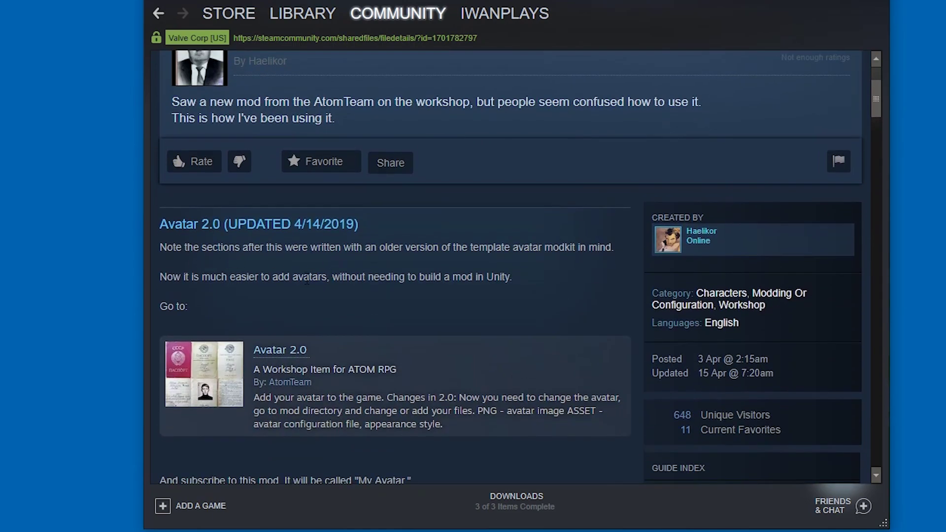
{"action": "triple_click", "coordinate": [200, 247]}
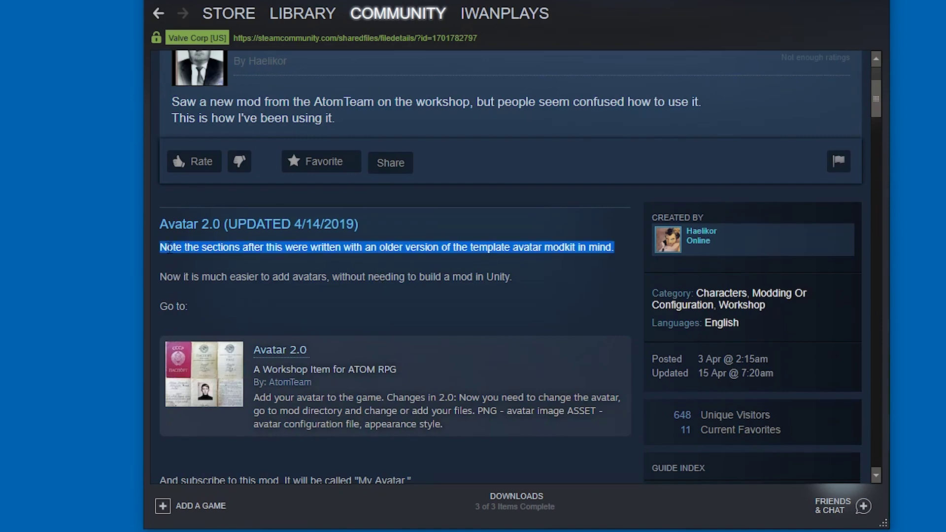
{"action": "triple_click", "coordinate": [346, 271]}
{"action": "scroll", "coordinate": [426, 228], "scroll_direction": "down", "scroll_amount": 1}
{"action": "scroll", "coordinate": [426, 228], "scroll_direction": "down", "scroll_amount": 2}
{"action": "scroll", "coordinate": [424, 228], "scroll_direction": "up", "scroll_amount": 1}
Step: Read the guide's 'Go to:' and subscription lines leading to the mod folder path
{"action": "triple_click", "coordinate": [216, 203]}
{"action": "triple_click", "coordinate": [171, 232]}
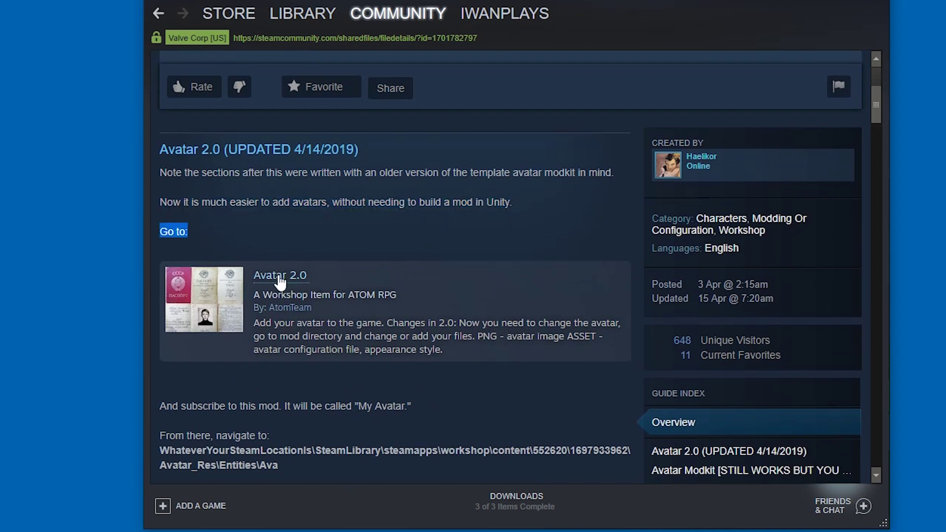
{"action": "scroll", "coordinate": [267, 280], "scroll_direction": "down", "scroll_amount": 3}
{"action": "triple_click", "coordinate": [259, 260]}
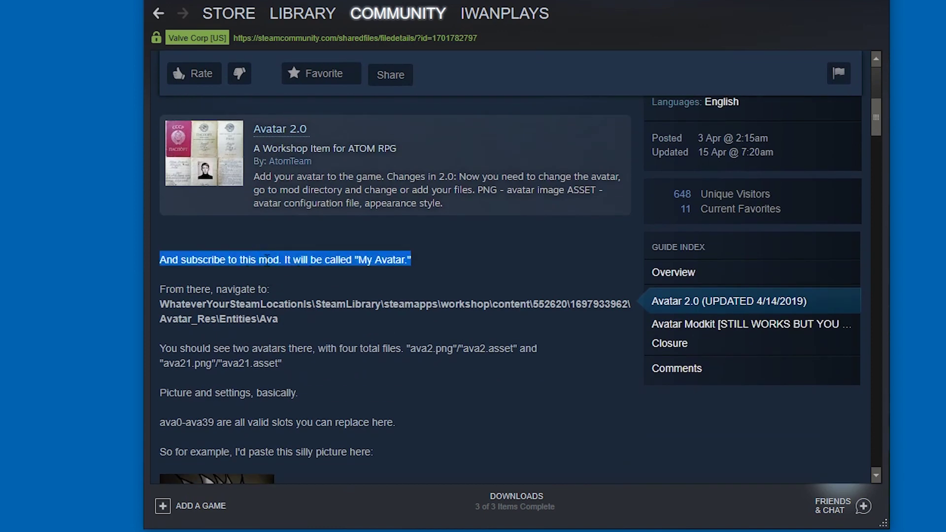
{"action": "triple_click", "coordinate": [241, 289]}
{"action": "left_click", "coordinate": [289, 294]}
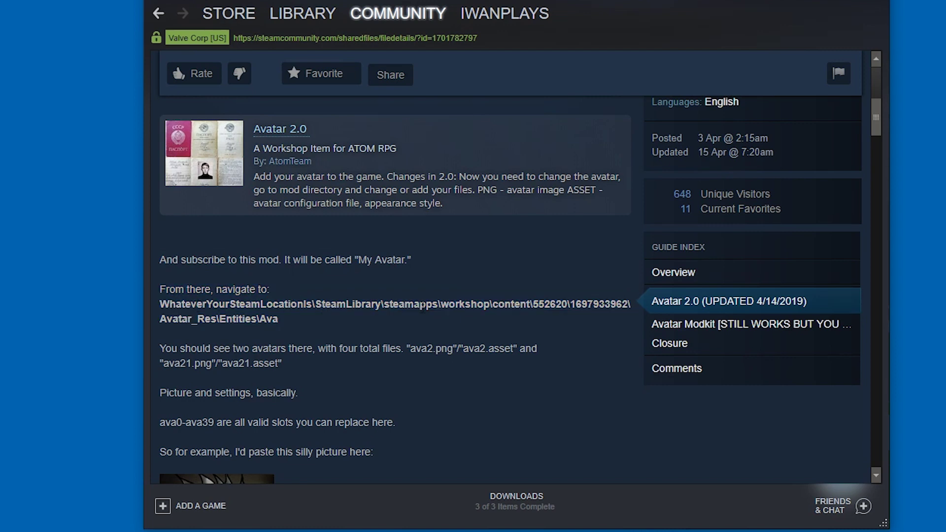
Step: Open ATOM RPG's install folder through Properties > Local Files > Browse Local Files
{"action": "mouse_move", "coordinate": [303, 13]}
{"action": "left_click", "coordinate": [298, 125]}
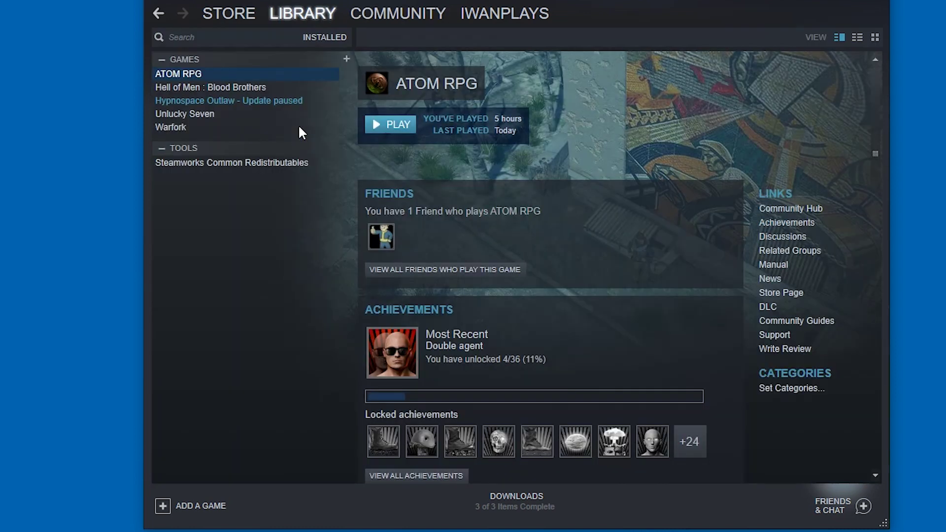
{"action": "right_click", "coordinate": [198, 71]}
{"action": "left_click", "coordinate": [252, 282]}
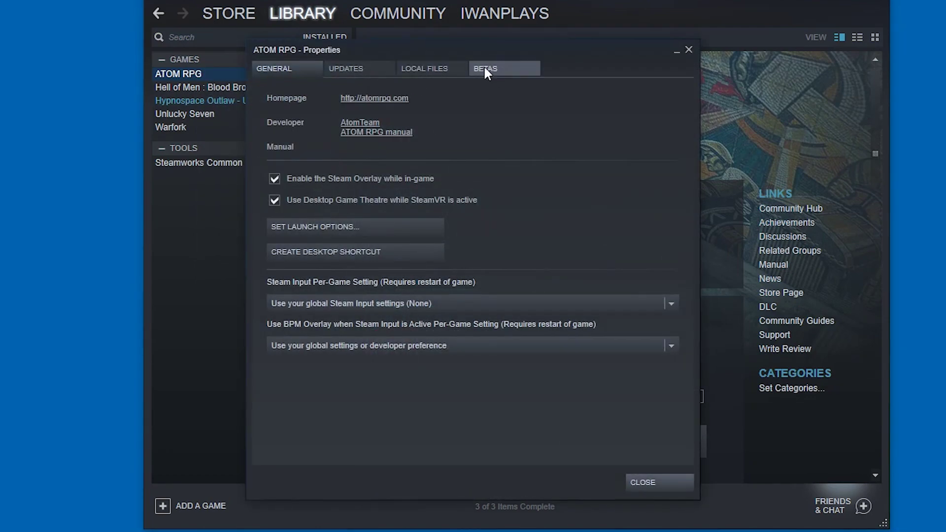
{"action": "left_click", "coordinate": [440, 69]}
{"action": "left_click", "coordinate": [339, 123]}
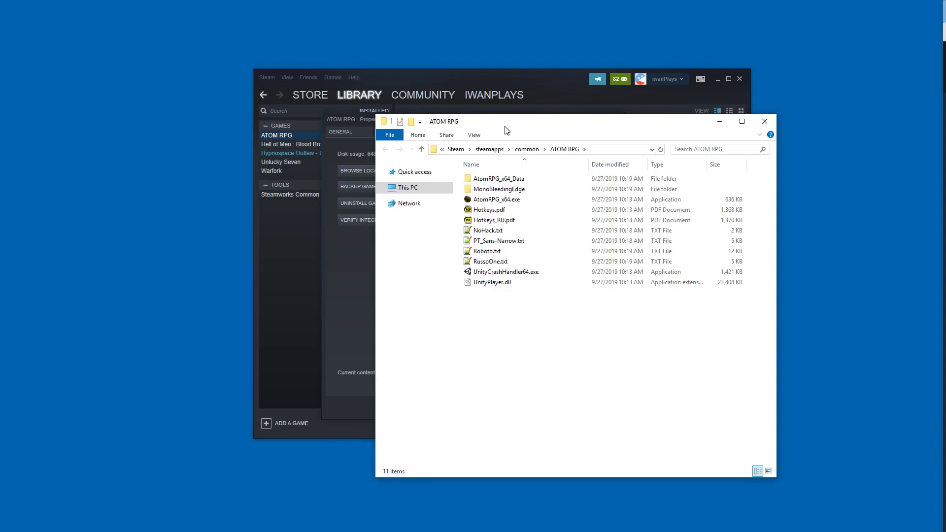
Step: Close Properties, return to the tutorial guide, and highlight its mod folder path
{"action": "mouse_move", "coordinate": [504, 129]}
{"action": "left_mouse_down"}
{"action": "mouse_move", "coordinate": [608, 157]}
{"action": "mouse_move", "coordinate": [597, 151]}
{"action": "left_mouse_up"}
{"action": "left_click", "coordinate": [423, 144]}
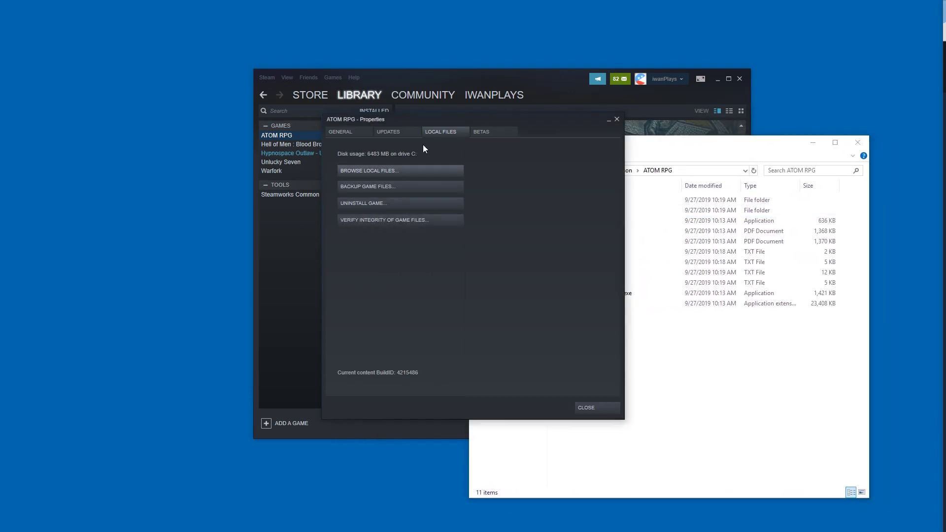
{"action": "key", "text": "Escape"}
{"action": "left_click", "coordinate": [440, 193]}
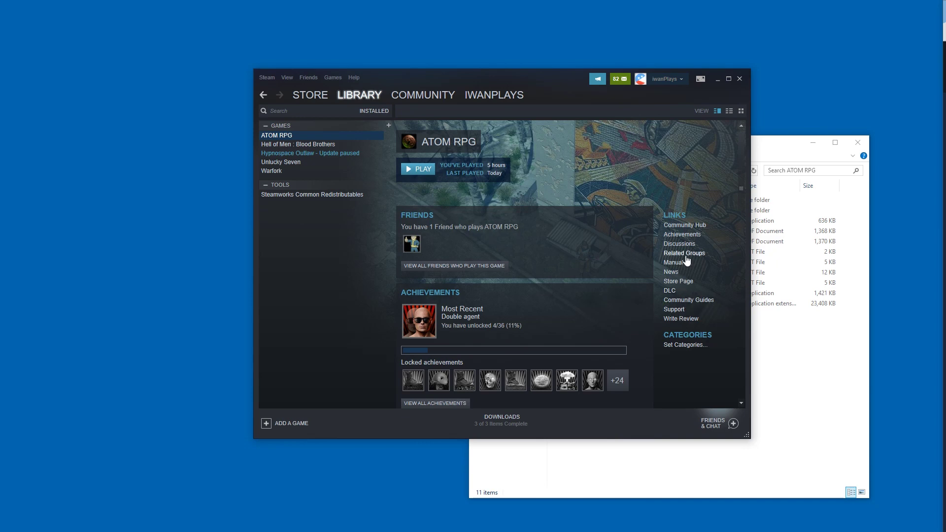
{"action": "left_click", "coordinate": [262, 95]}
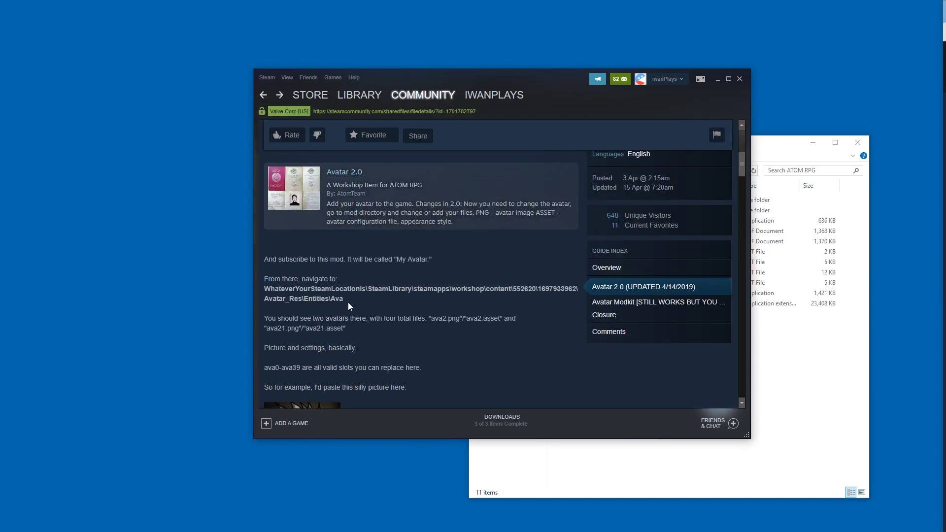
{"action": "left_click_drag", "start_coordinate": [348, 302], "coordinate": [332, 280]}
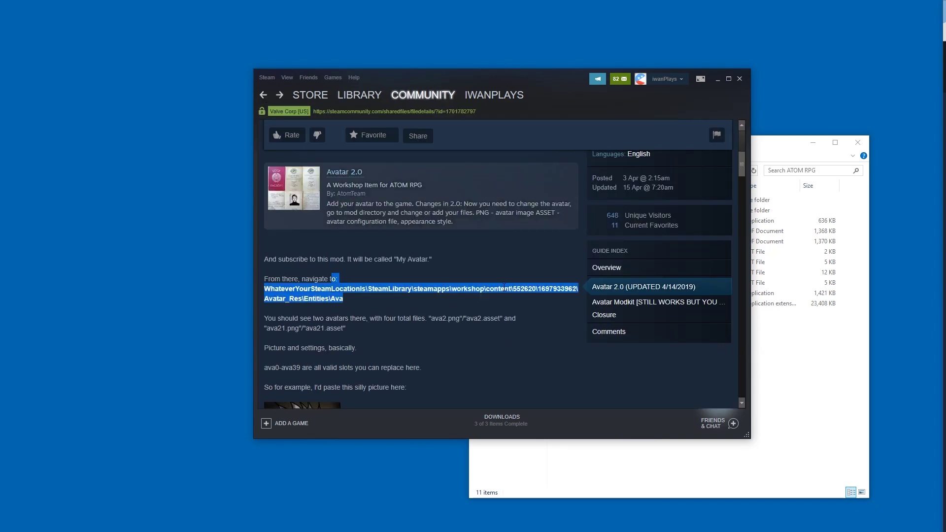
{"action": "left_click", "coordinate": [791, 346]}
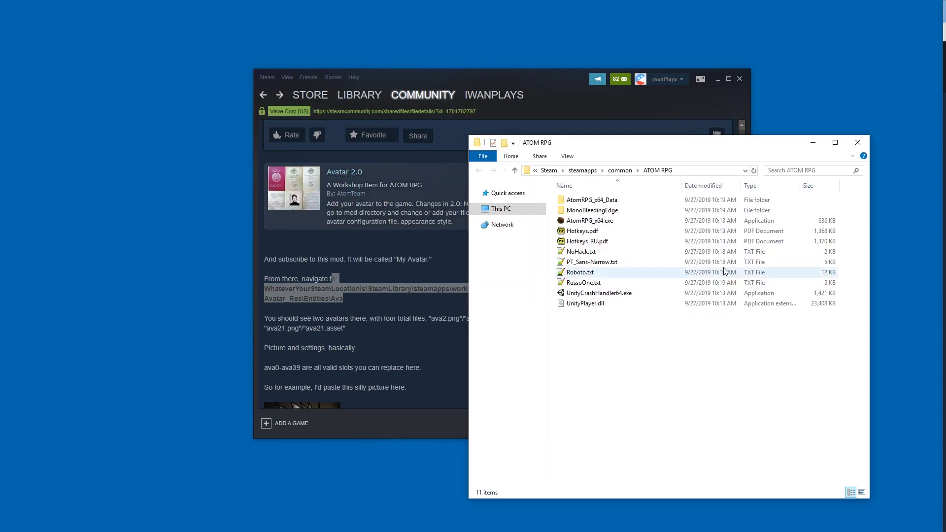
{"action": "left_click", "coordinate": [584, 171]}
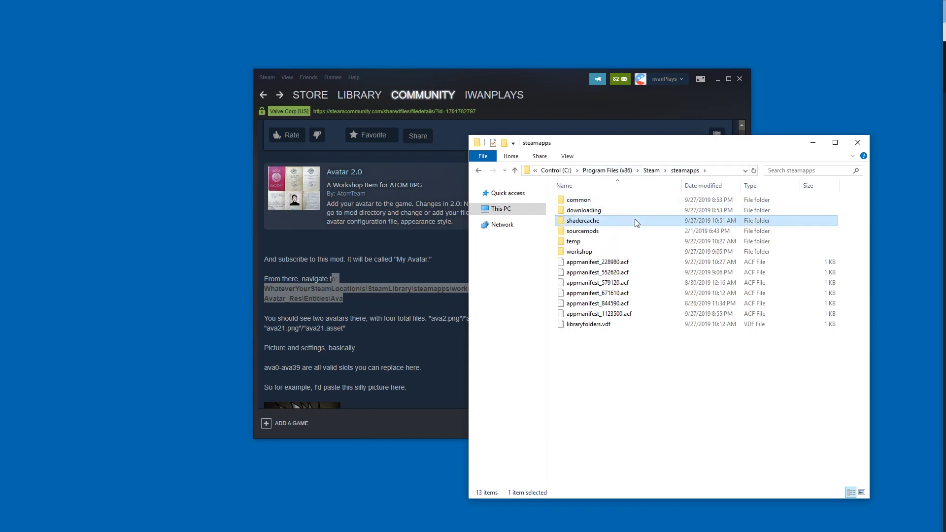
{"action": "key", "text": "Return"}
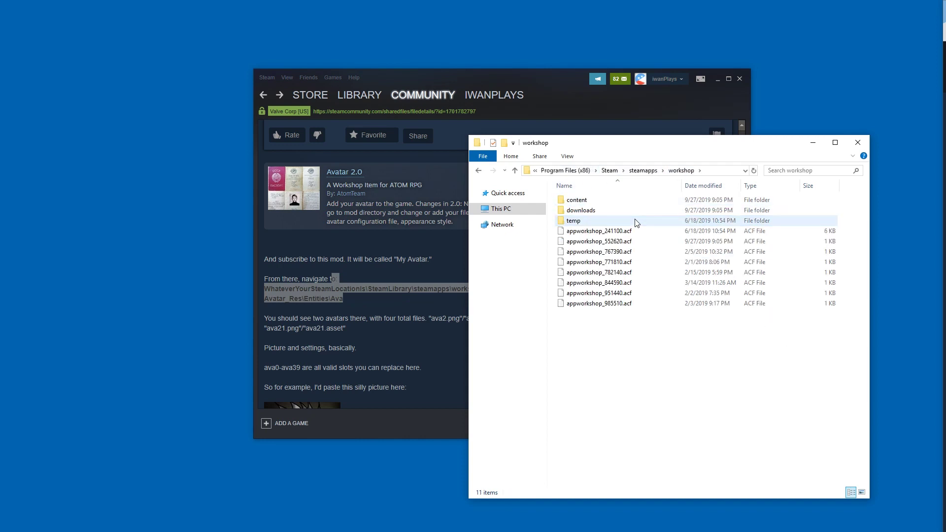
{"action": "left_click", "coordinate": [446, 245]}
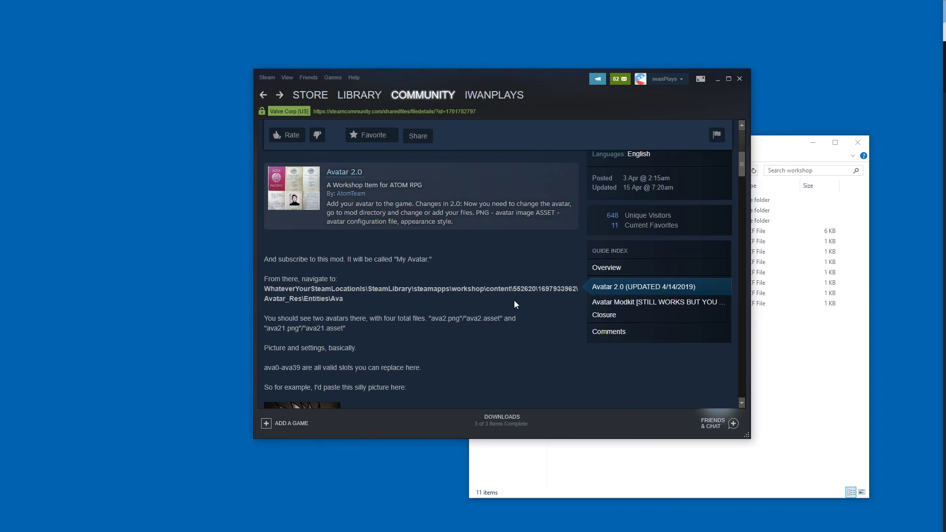
{"action": "left_click", "coordinate": [806, 343]}
{"action": "double_click", "coordinate": [611, 201]}
{"action": "left_click", "coordinate": [604, 210]}
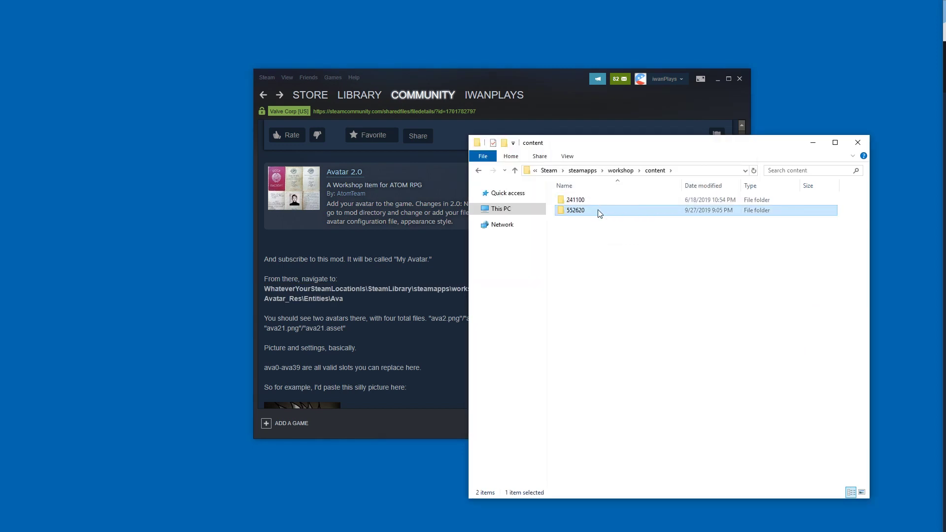
{"action": "double_click", "coordinate": [599, 210]}
{"action": "double_click", "coordinate": [585, 203]}
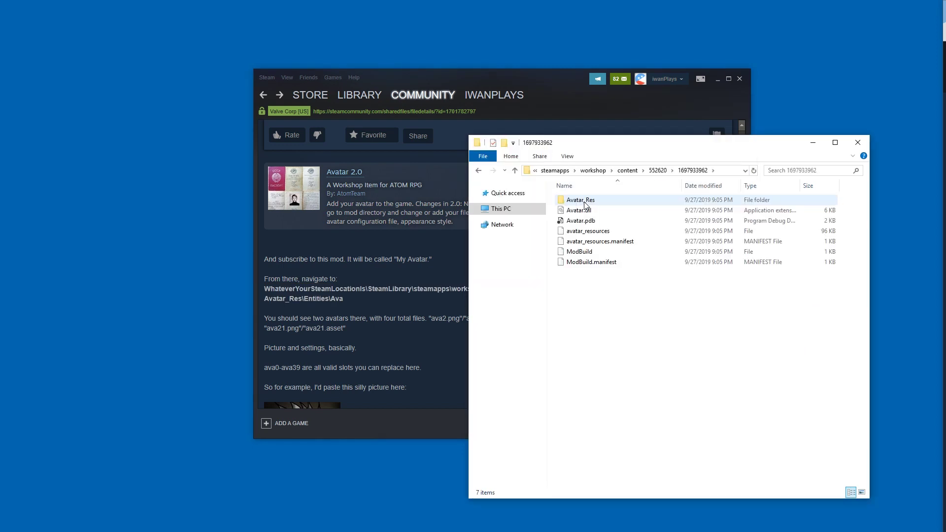
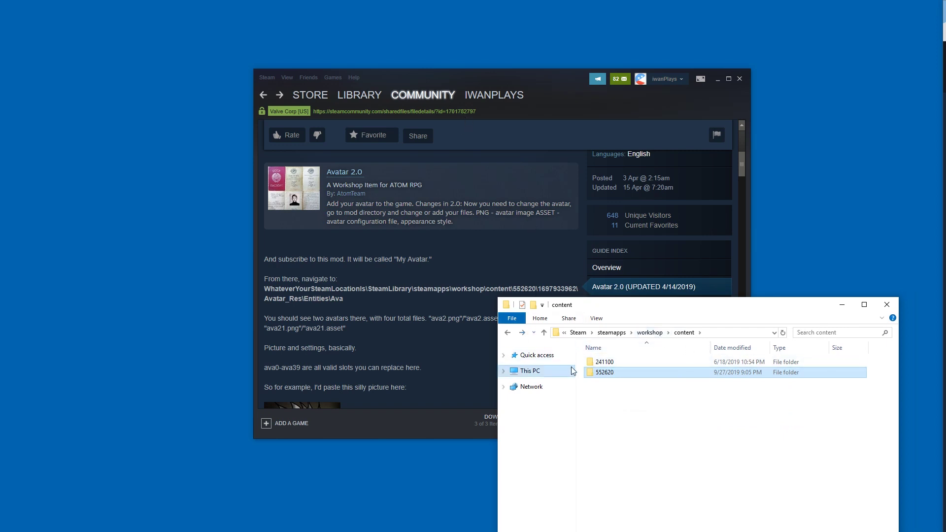
{"action": "double_click", "coordinate": [600, 373]}
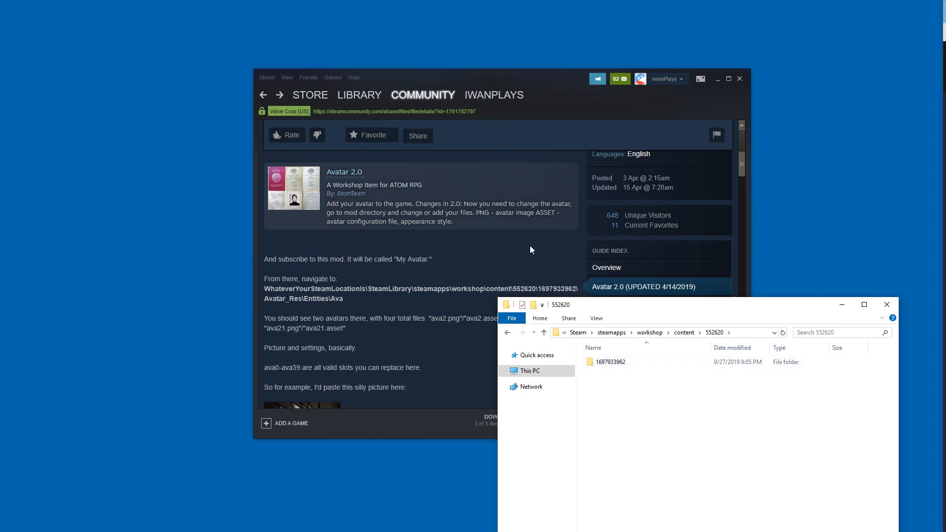
{"action": "double_click", "coordinate": [608, 364]}
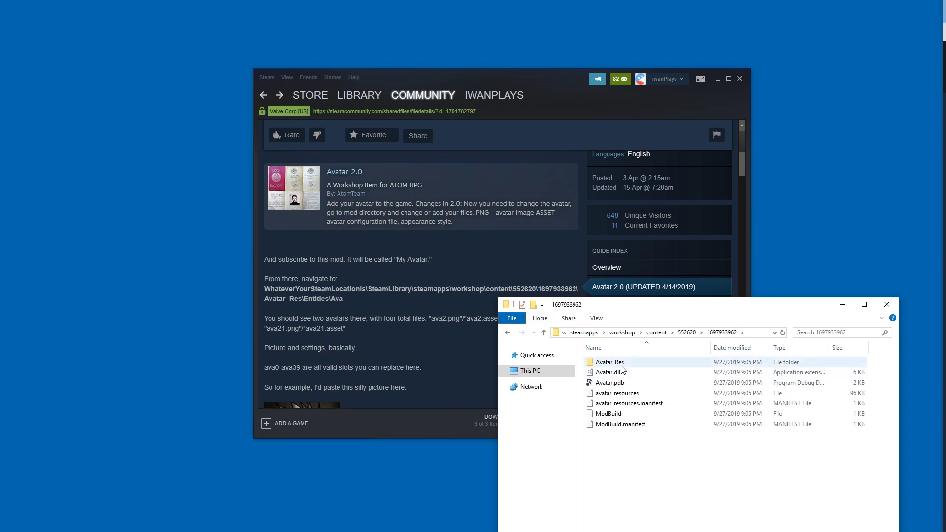
{"action": "double_click", "coordinate": [614, 363]}
{"action": "double_click", "coordinate": [605, 364]}
{"action": "double_click", "coordinate": [605, 364]}
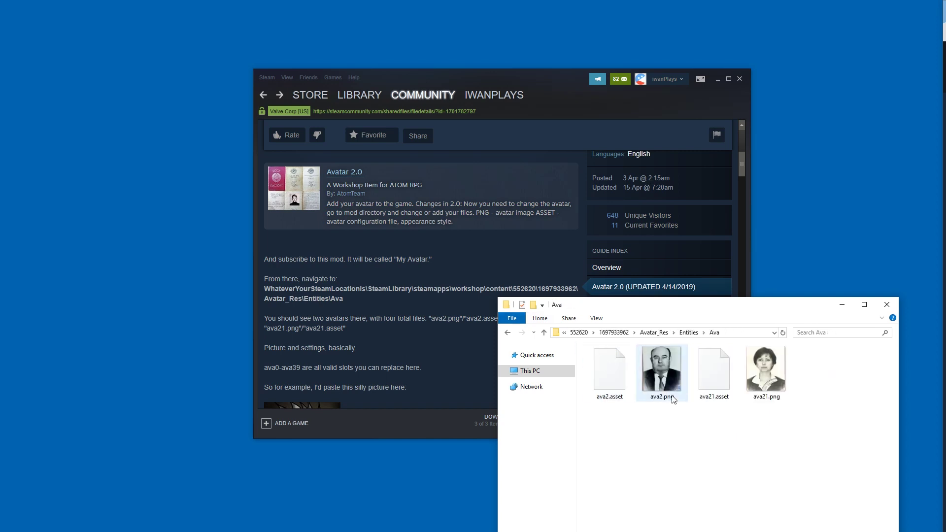
Step: Raise the Explorer window and inspect the ava2 and ava21 image and asset files
{"action": "left_click", "coordinate": [777, 397]}
{"action": "left_click_drag", "start_coordinate": [702, 304], "coordinate": [722, 148]}
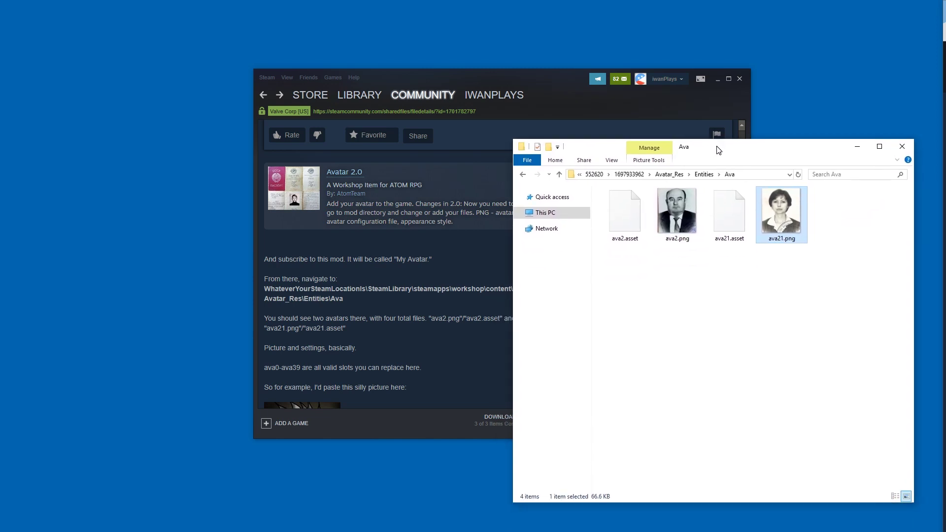
{"action": "left_click", "coordinate": [674, 216]}
{"action": "left_click", "coordinate": [785, 216]}
{"action": "left_click", "coordinate": [716, 216]}
{"action": "left_click", "coordinate": [701, 216]}
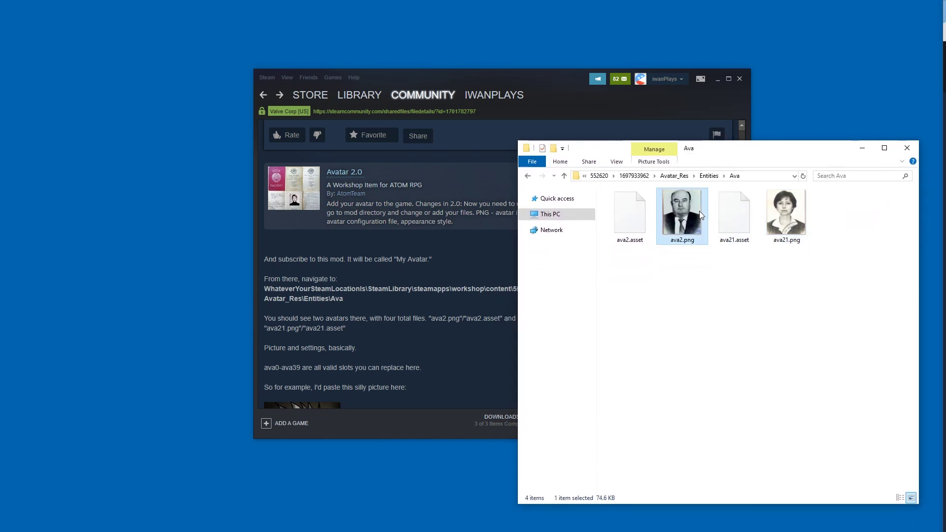
{"action": "left_click", "coordinate": [737, 213]}
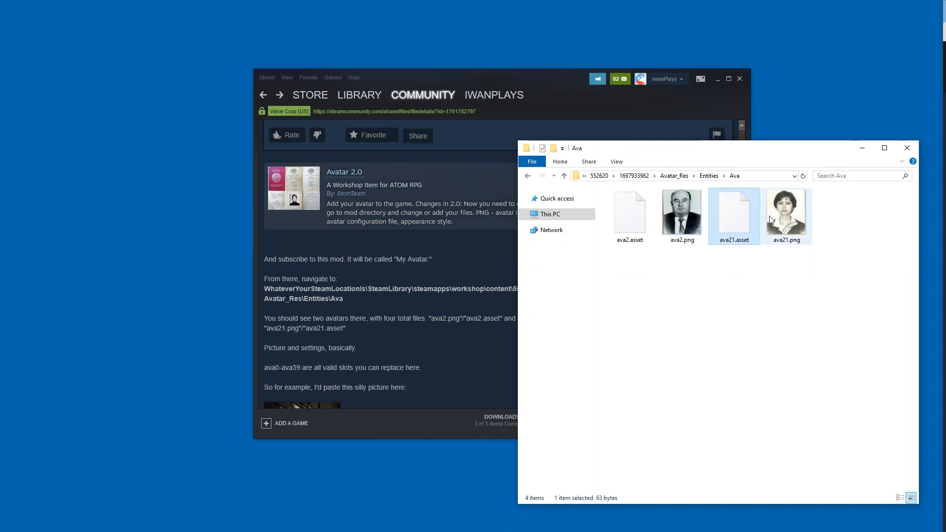
{"action": "right_click", "coordinate": [729, 226]}
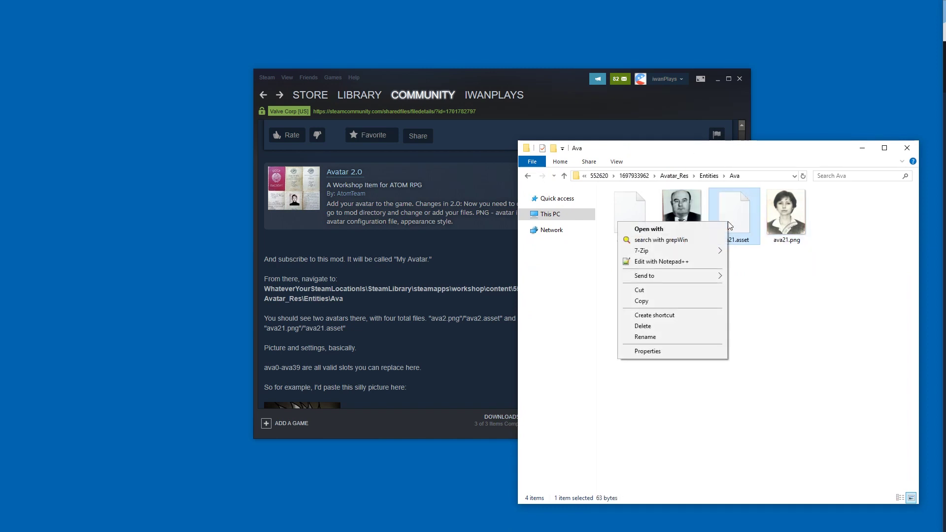
{"action": "left_click", "coordinate": [673, 261]}
{"action": "left_click_drag", "start_coordinate": [347, 120], "coordinate": [425, 101]}
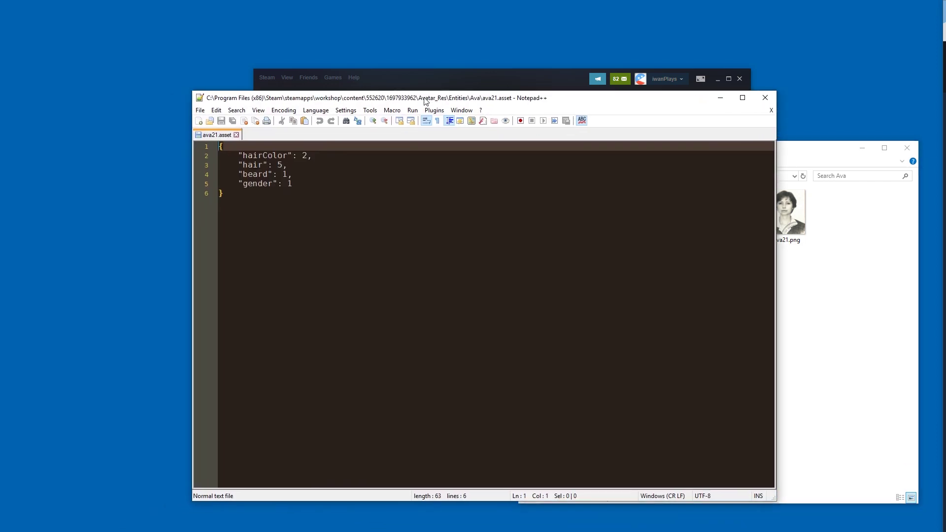
{"action": "left_click_drag", "start_coordinate": [322, 185], "coordinate": [304, 163]}
{"action": "left_click", "coordinate": [302, 183]}
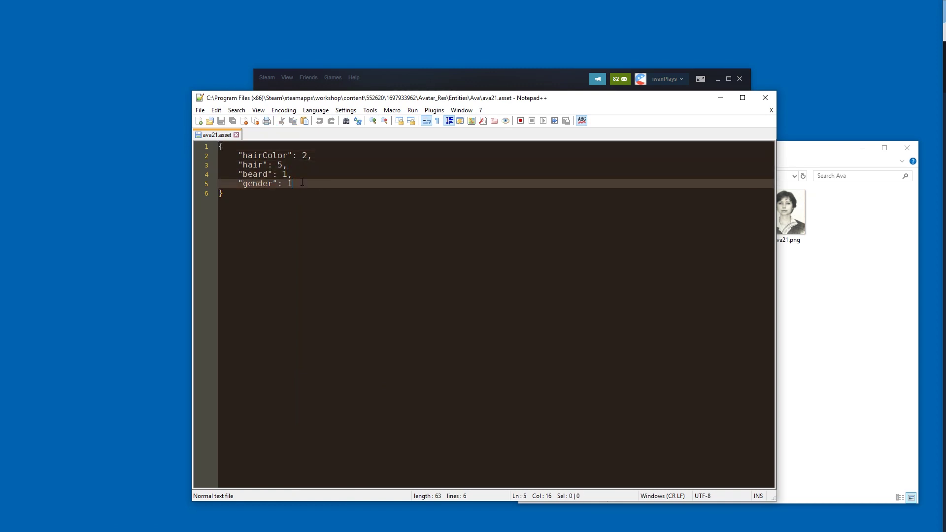
{"action": "key", "text": "Up"}
{"action": "key", "text": "Left"}
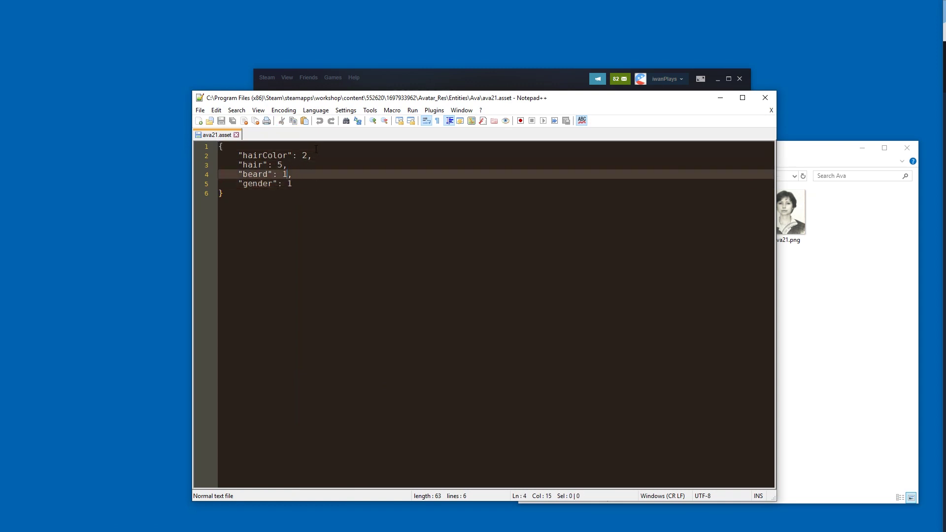
{"action": "left_click", "coordinate": [766, 101]}
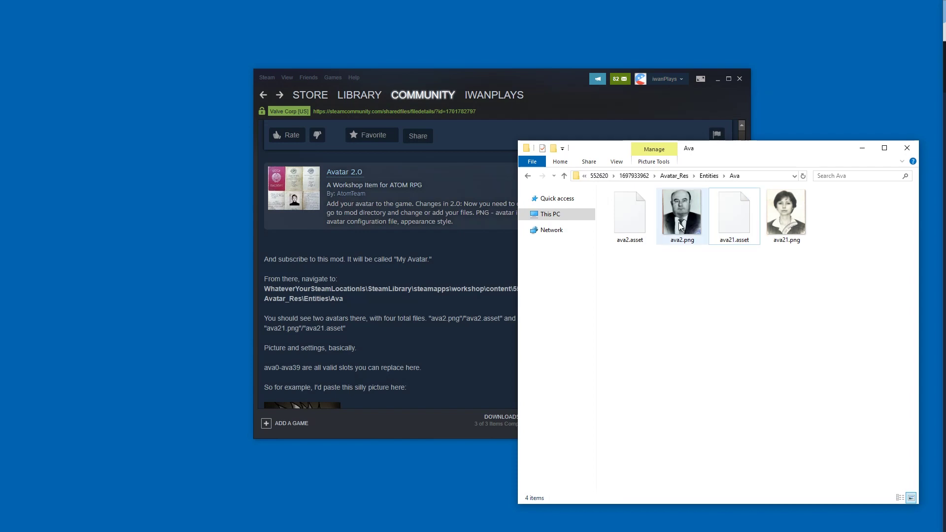
Step: Preview ava2.png full-screen, then launch GIMP
{"action": "left_click", "coordinate": [689, 208]}
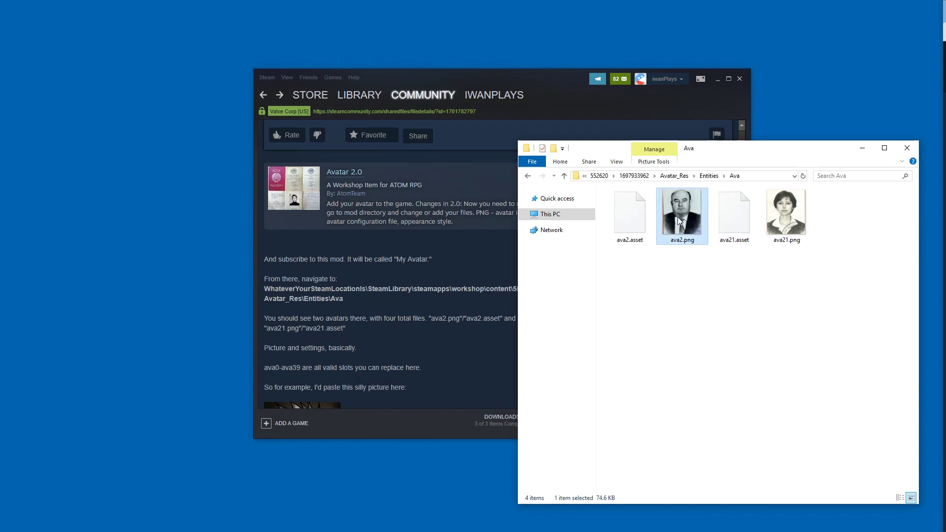
{"action": "double_click", "coordinate": [678, 217]}
{"action": "left_click", "coordinate": [936, 6]}
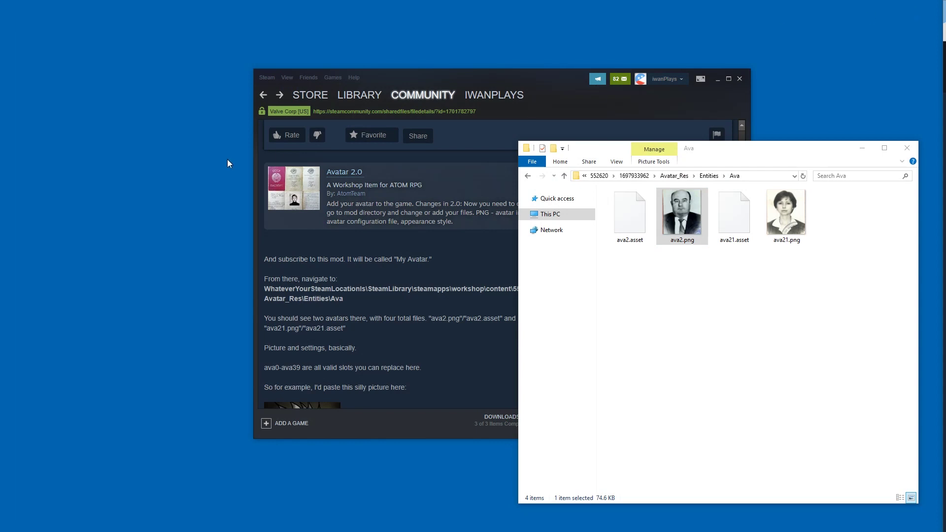
{"action": "left_click", "coordinate": [761, 248]}
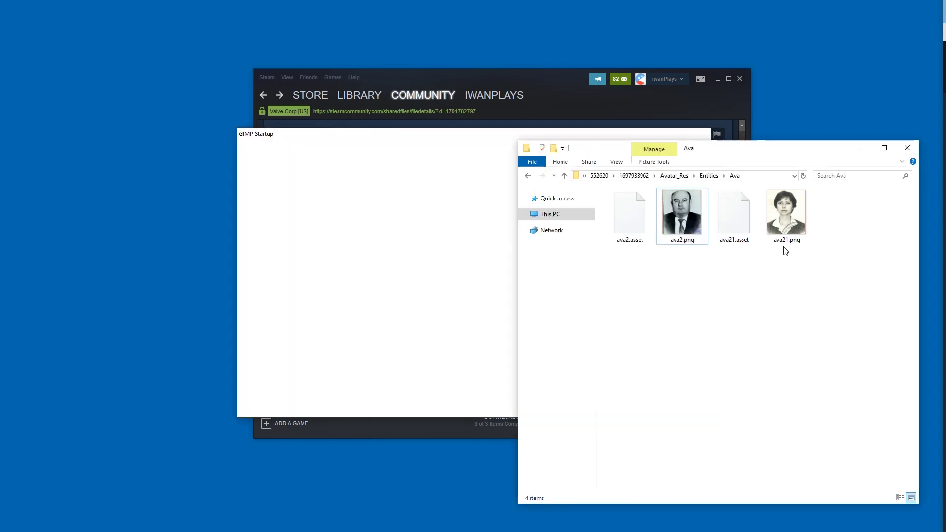
Step: Read ava2.png's 155 × 180 pixel dimensions in its file Properties
{"action": "left_click", "coordinate": [675, 226]}
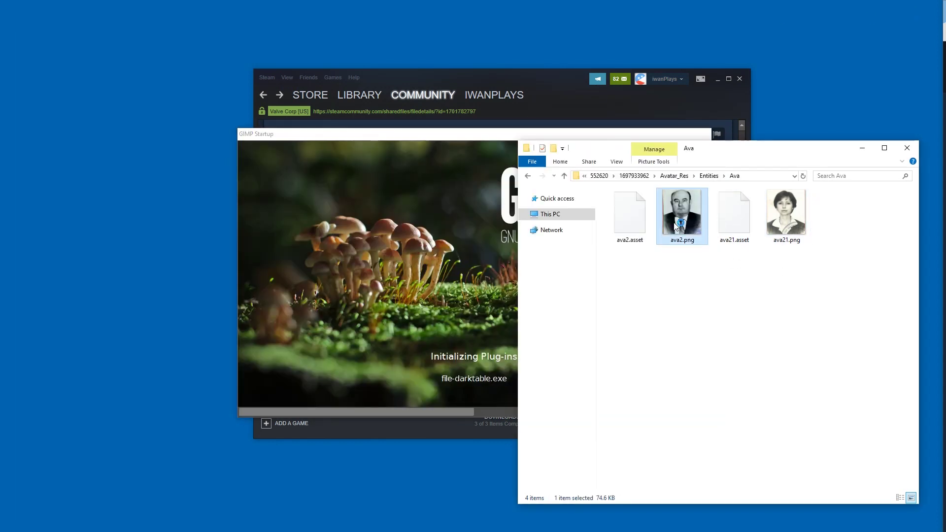
{"action": "right_click", "coordinate": [675, 226]}
{"action": "left_click", "coordinate": [594, 478]}
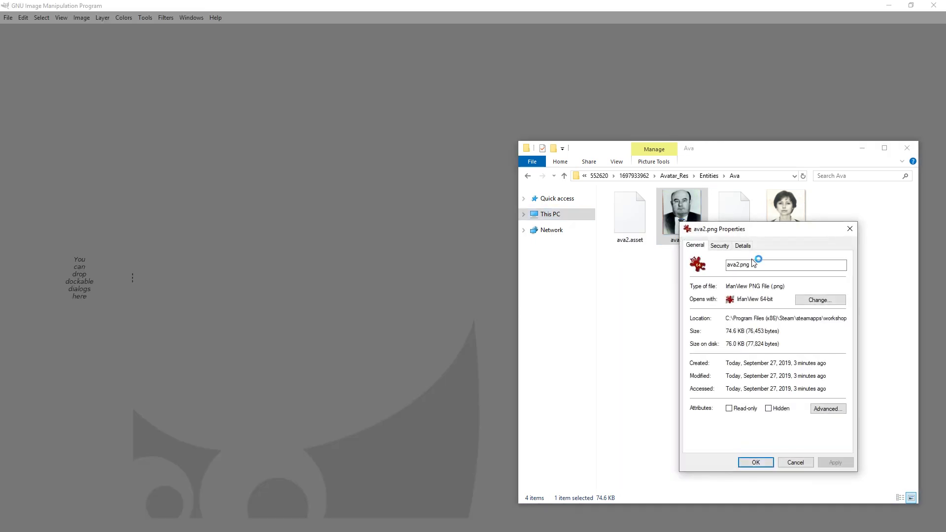
{"action": "left_click", "coordinate": [743, 246]}
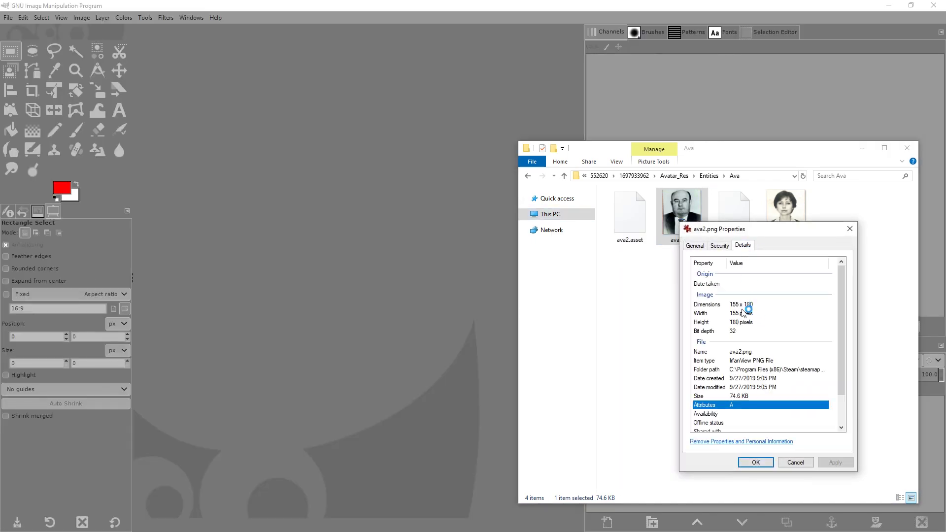
{"action": "left_click", "coordinate": [850, 228]}
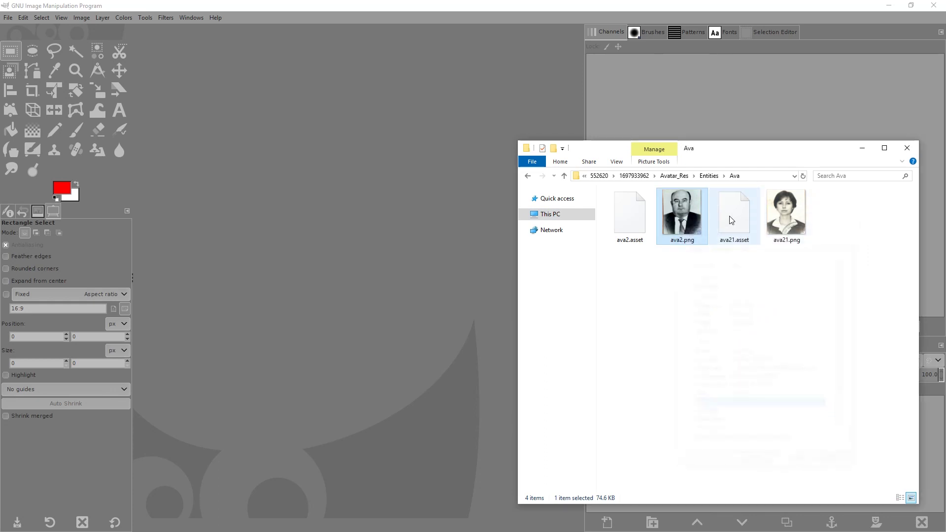
Step: Open ava2.png in GIMP converted to sRGB, plus the iwanball countryball image
{"action": "left_click_drag", "start_coordinate": [104, 112], "coordinate": [105, 112]}
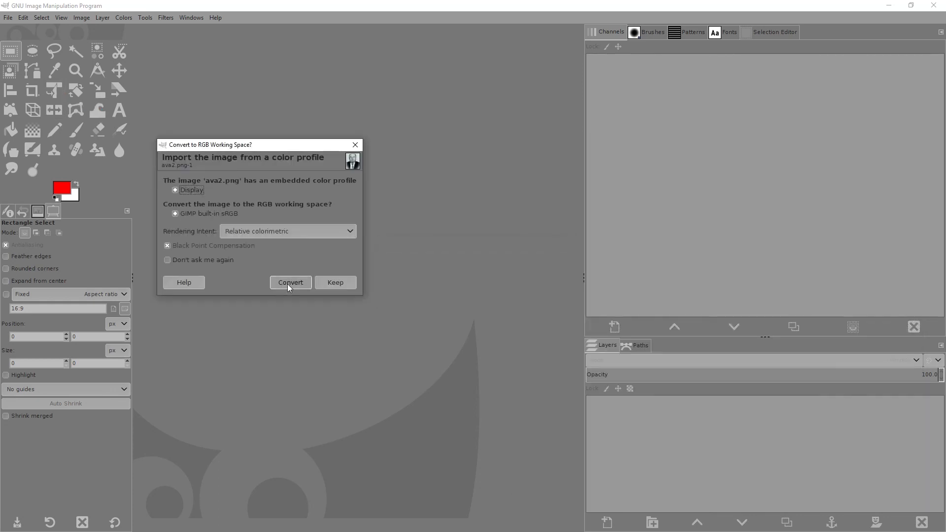
{"action": "left_click", "coordinate": [304, 286]}
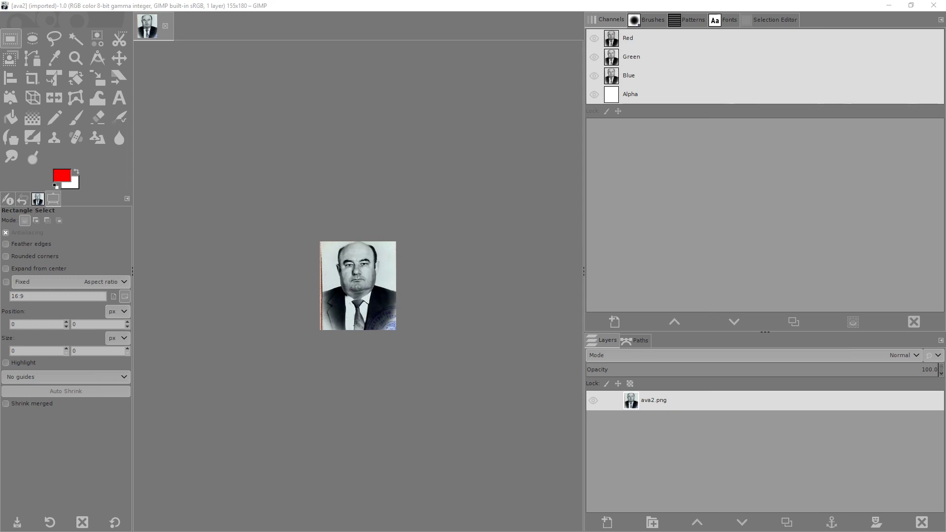
{"action": "left_click", "coordinate": [146, 26]}
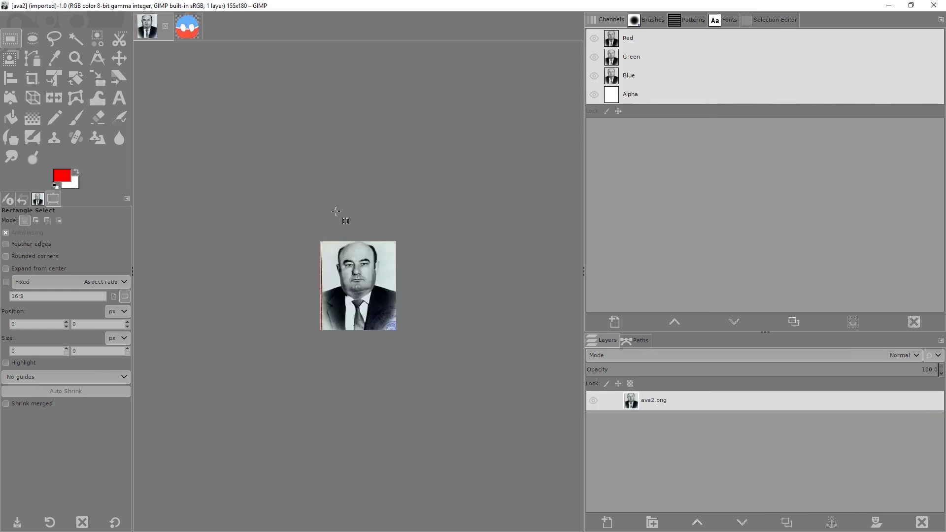
{"action": "key", "text": "ctrl+alt+s"}
{"action": "key", "text": "Escape"}
Step: Scale the countryball image to 120 pixels and copy it
{"action": "left_click", "coordinate": [194, 32]}
{"action": "key", "text": "ctrl+alt+s"}
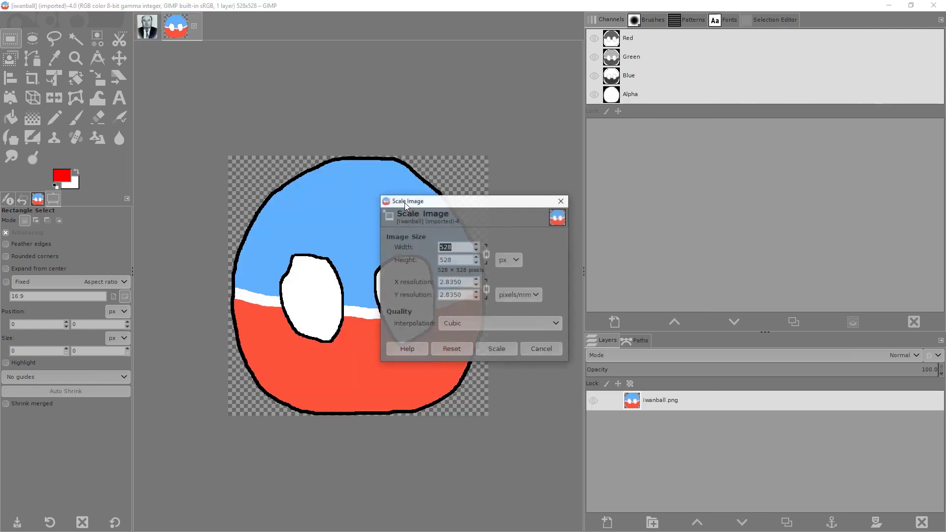
{"action": "type", "text": "100"}
{"action": "left_click", "coordinate": [497, 350]}
{"action": "key", "text": "ctrl+c"}
Step: Paste the countryball onto the ava2 portrait and move it over the face
{"action": "left_click", "coordinate": [148, 27]}
{"action": "key", "text": "ctrl+v"}
{"action": "key", "text": "2"}
{"action": "left_click_drag", "start_coordinate": [375, 301], "coordinate": [368, 248]}
{"action": "key", "text": "alt+2"}
{"action": "key", "text": "alt+i"}
{"action": "key", "text": "s"}
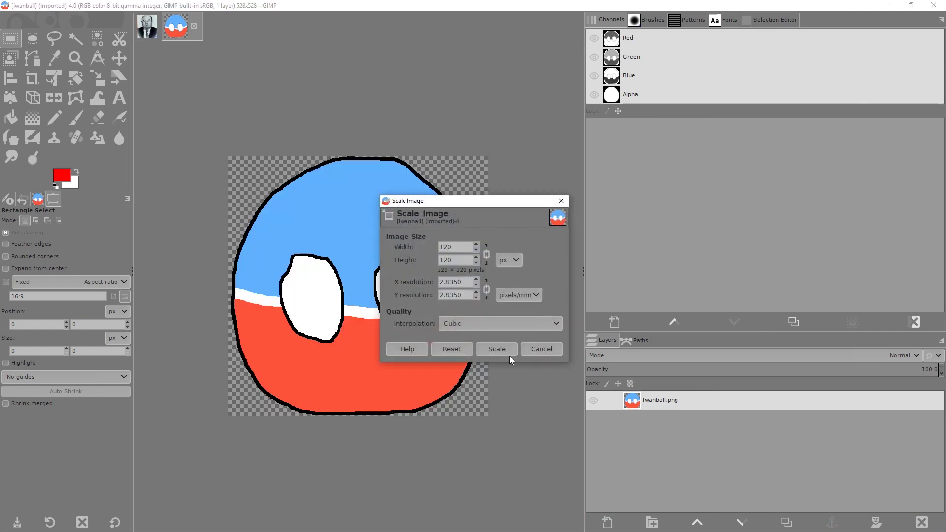
Step: Paste the 120 × 120 countryball over the portrait's head as a new layer
{"action": "left_click", "coordinate": [497, 349]}
{"action": "left_click", "coordinate": [152, 35]}
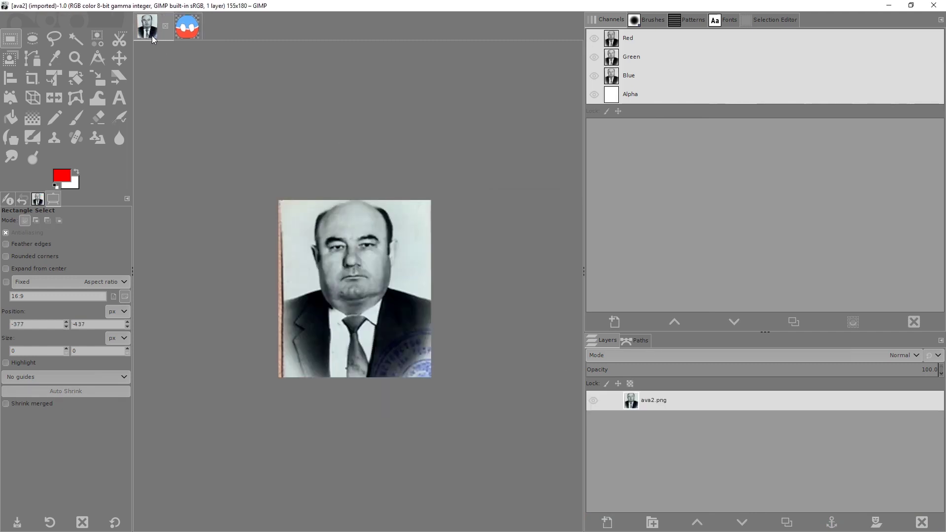
{"action": "key", "text": "ctrl+v"}
{"action": "left_click_drag", "start_coordinate": [373, 283], "coordinate": [373, 263]}
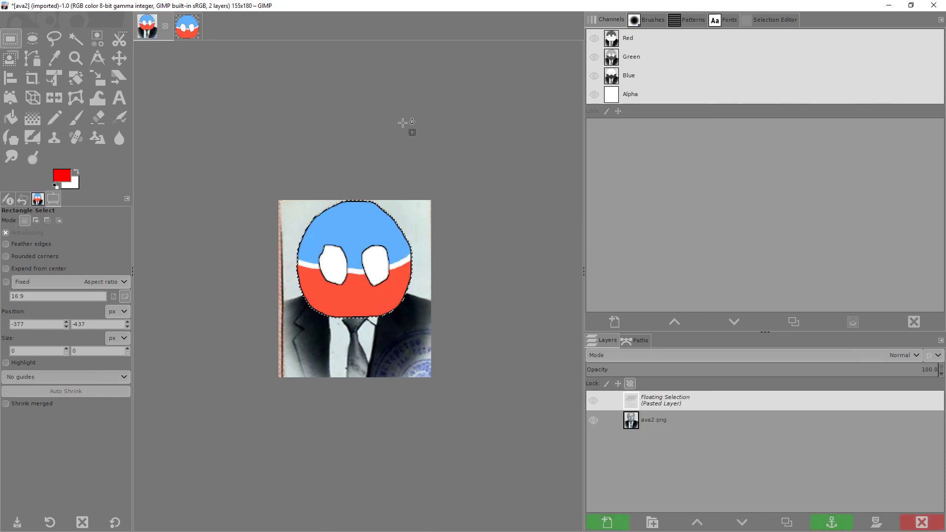
{"action": "key", "text": "shift+ctrl+n"}
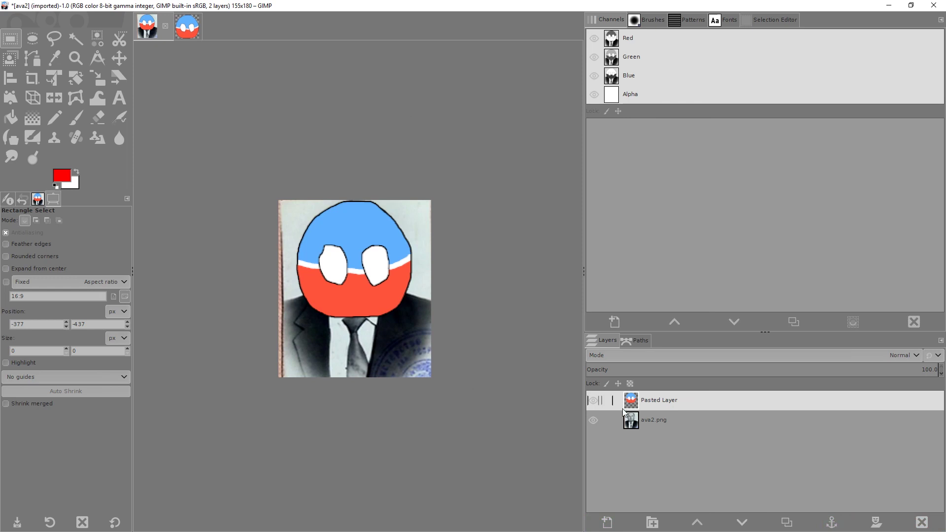
Step: Duplicate the ava2.png photo layer and move the copy to the top
{"action": "left_click", "coordinate": [647, 421]}
{"action": "key", "text": "shift+ctrl+d"}
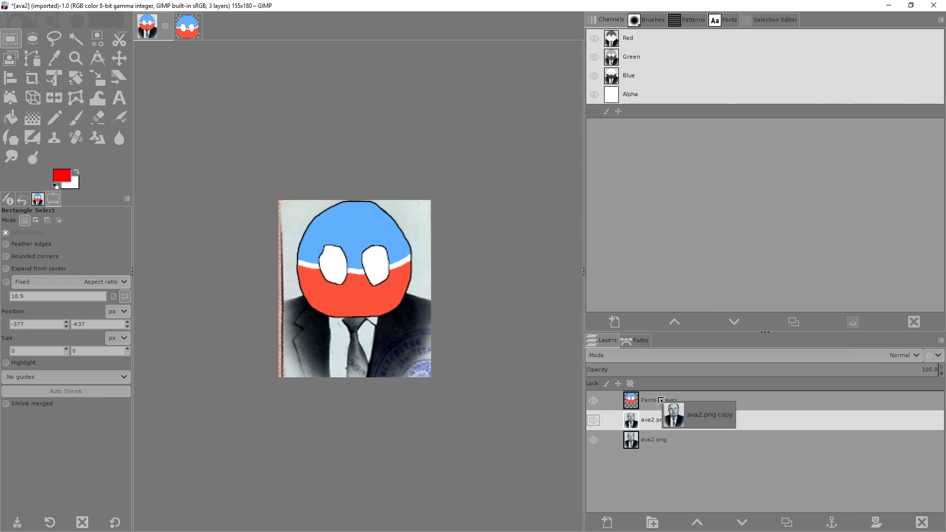
{"action": "left_click_drag", "start_coordinate": [660, 400], "coordinate": [660, 400]}
{"action": "scroll", "coordinate": [326, 284], "scroll_direction": "up", "scroll_amount": 3}
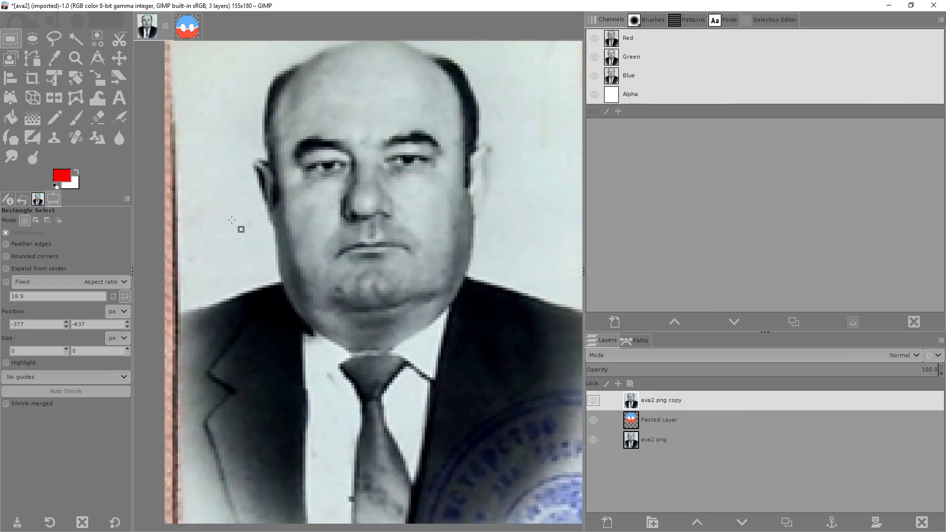
Step: Draw a freehand selection, then paste the countryball and anchor it into the Pasted Layer
{"action": "left_click", "coordinate": [54, 38]}
{"action": "scroll", "coordinate": [285, 284], "scroll_direction": "up", "scroll_amount": 2}
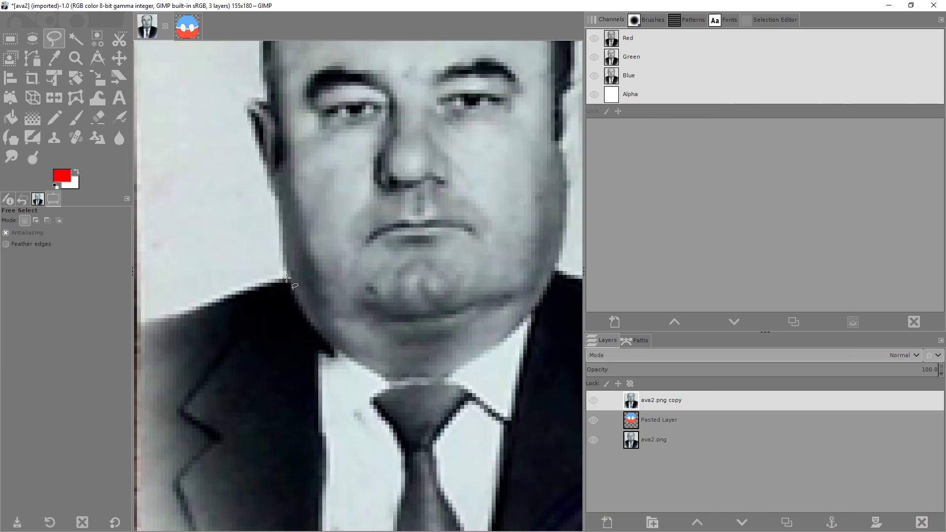
{"action": "left_click", "coordinate": [286, 278]}
{"action": "scroll", "coordinate": [306, 318], "scroll_direction": "down", "scroll_amount": 1}
{"action": "scroll", "coordinate": [518, 222], "scroll_direction": "down", "scroll_amount": 4}
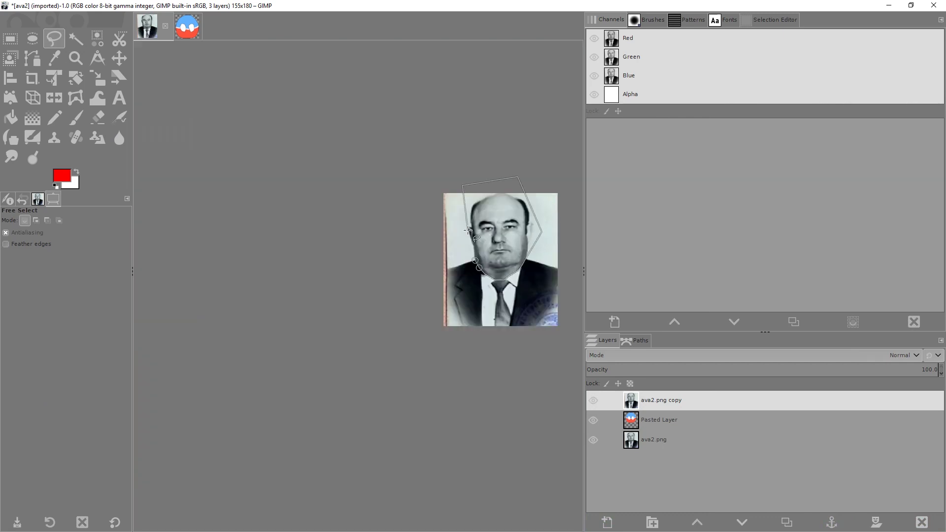
{"action": "scroll", "coordinate": [562, 131], "scroll_direction": "up", "scroll_amount": 2}
{"action": "scroll", "coordinate": [562, 132], "scroll_direction": "left", "scroll_amount": 3}
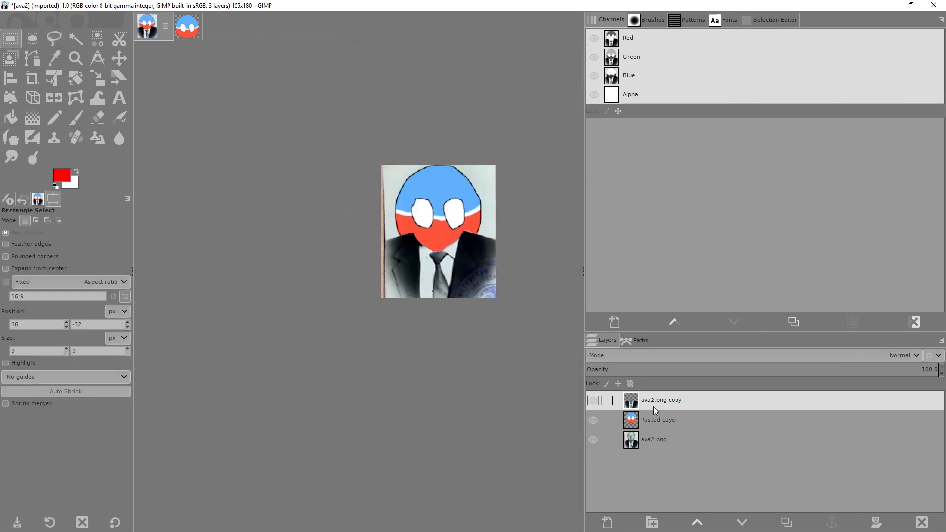
{"action": "scroll", "coordinate": [459, 281], "scroll_direction": "down", "scroll_amount": 2}
{"action": "right_click", "coordinate": [438, 236]}
{"action": "left_click", "coordinate": [562, 464]}
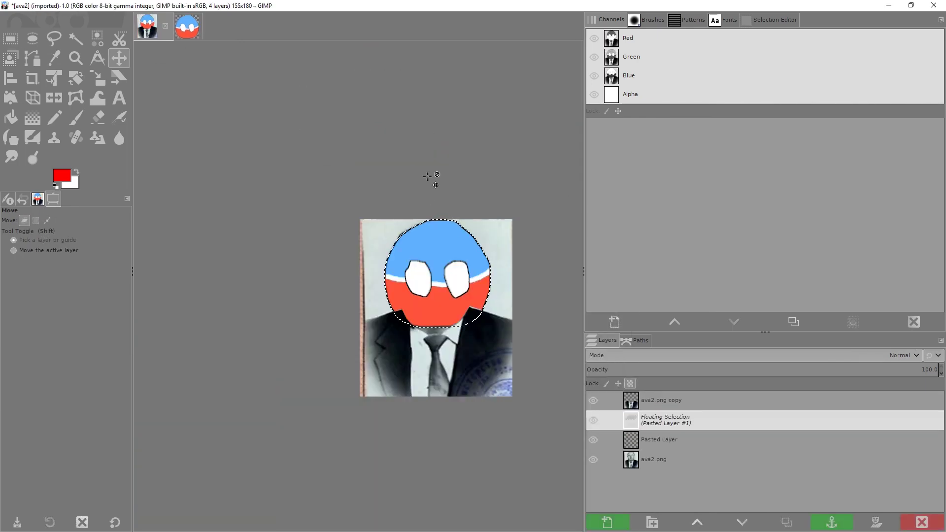
{"action": "key", "text": "r"}
{"action": "left_click", "coordinate": [428, 177]}
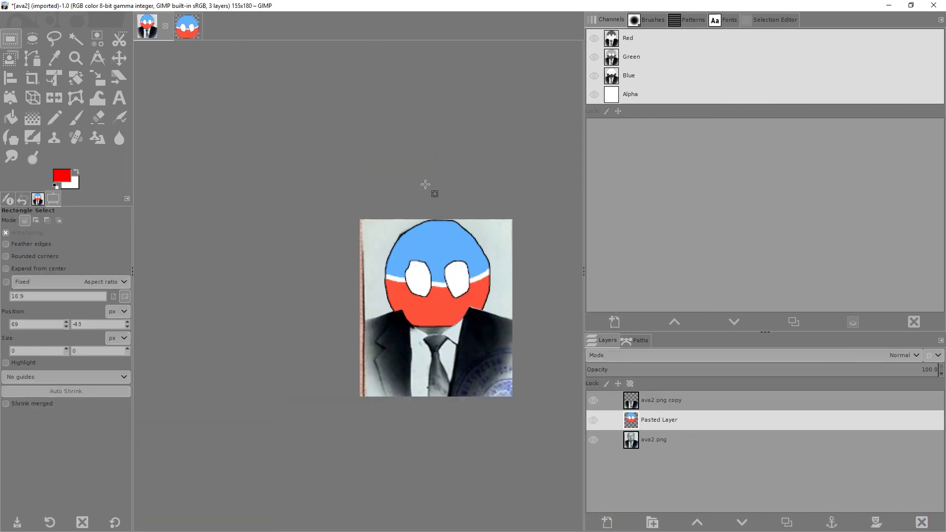
Step: Clone red from the lower face over the countryball's bottom edge
{"action": "key", "text": "c"}
{"action": "left_click", "coordinate": [655, 442]}
{"action": "scroll", "coordinate": [443, 256], "scroll_direction": "up", "scroll_amount": 3}
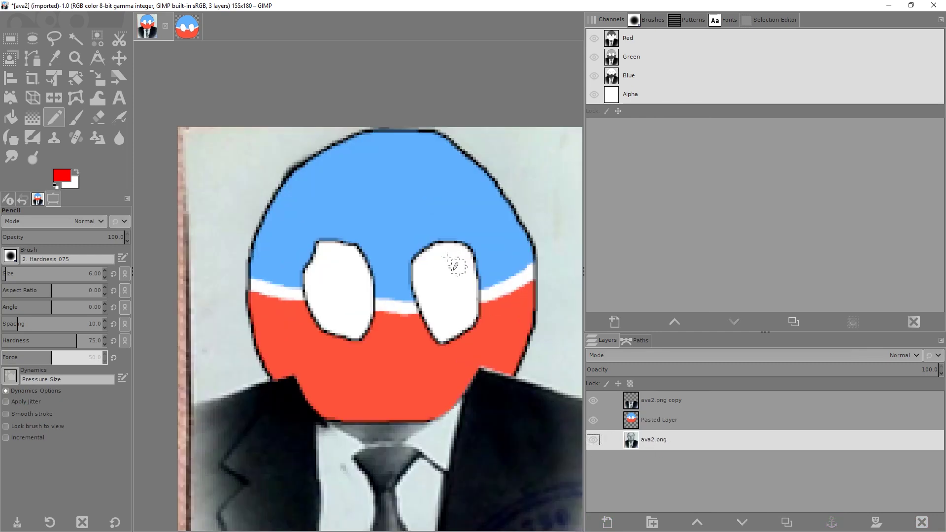
{"action": "left_click", "coordinate": [235, 179], "text": "ctrl"}
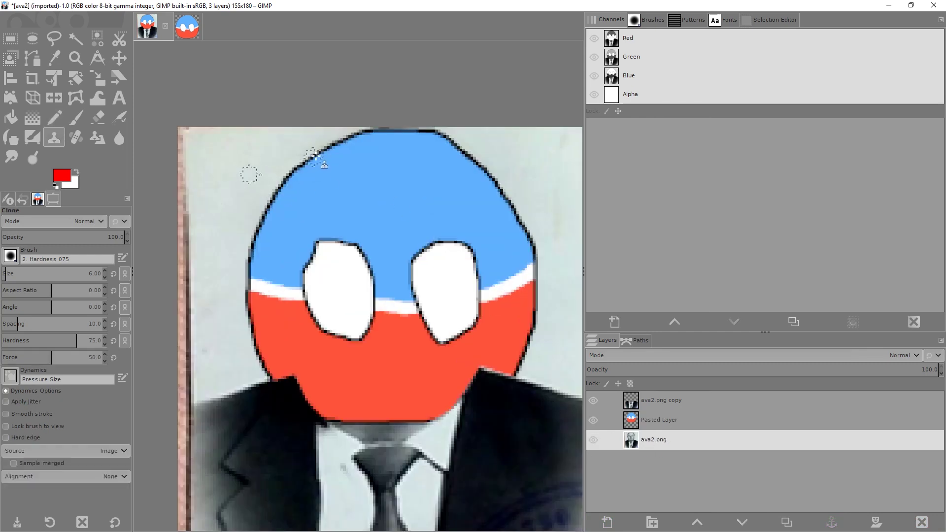
{"action": "left_click", "coordinate": [523, 156], "text": "ctrl"}
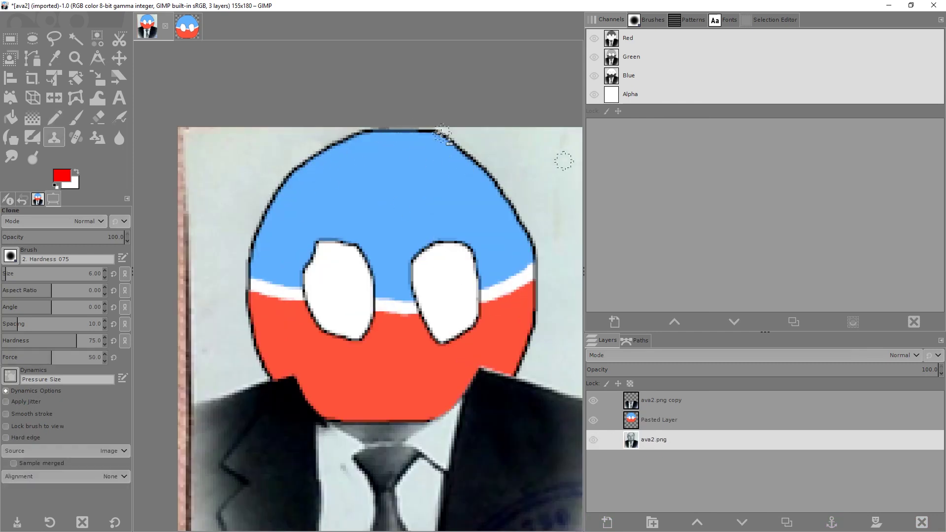
{"action": "scroll", "coordinate": [554, 265], "scroll_direction": "down", "scroll_amount": 2}
{"action": "scroll", "coordinate": [311, 262], "scroll_direction": "up", "scroll_amount": 3}
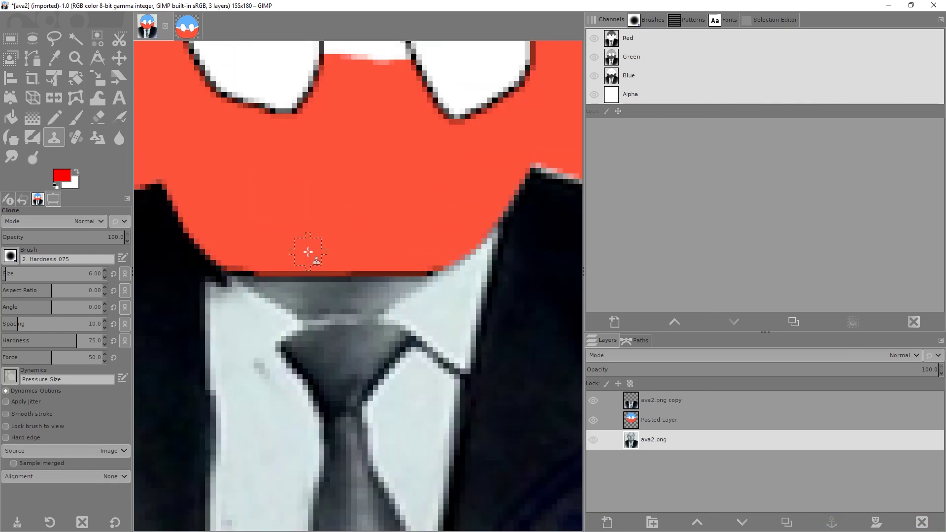
{"action": "left_click", "coordinate": [654, 427]}
{"action": "left_click", "coordinate": [272, 188], "text": "ctrl"}
{"action": "left_click_drag", "start_coordinate": [222, 279], "coordinate": [404, 300]}
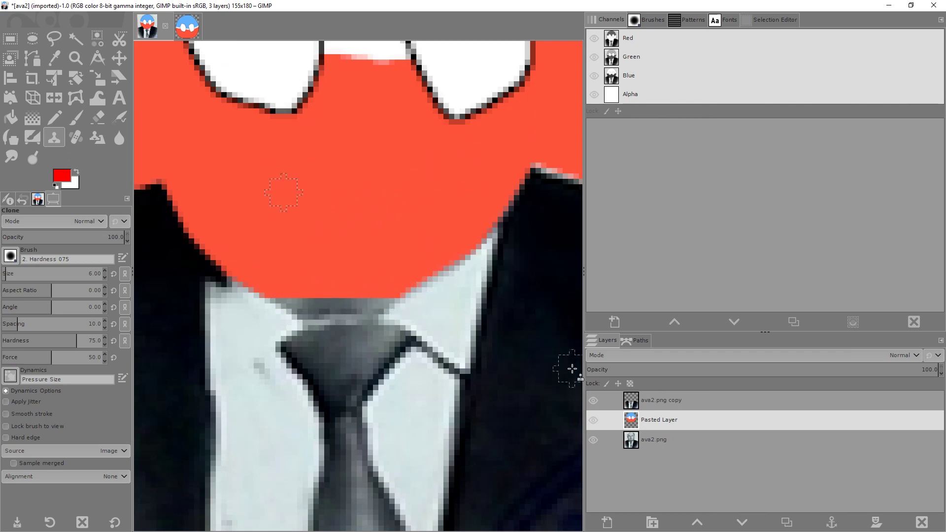
Step: Cover the grey strip above the collar with cloned red
{"action": "key", "text": "shift+e"}
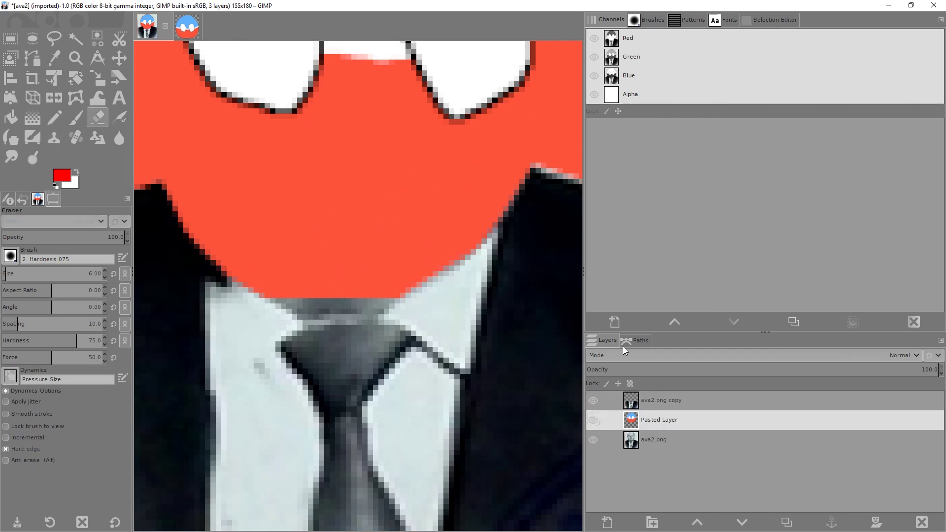
{"action": "right_click", "coordinate": [426, 232]}
{"action": "mouse_move", "coordinate": [458, 304]}
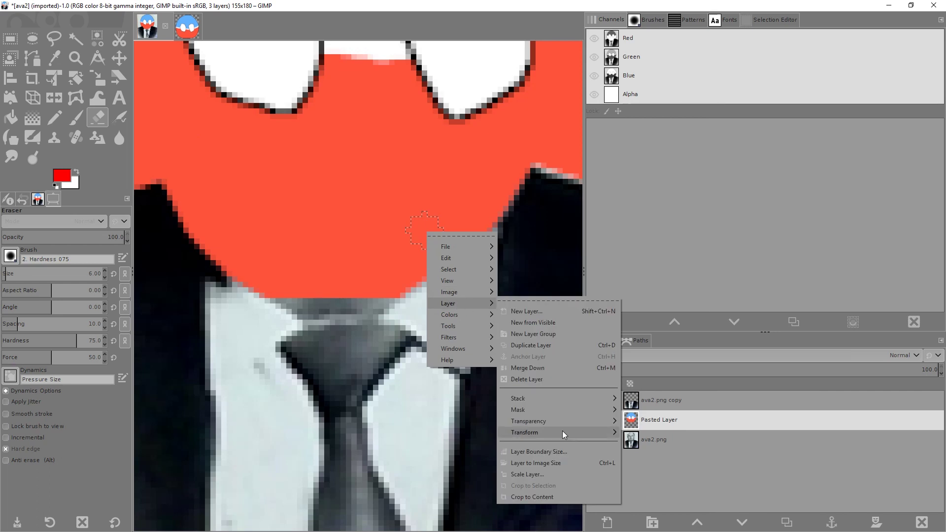
{"action": "left_click", "coordinate": [553, 463]}
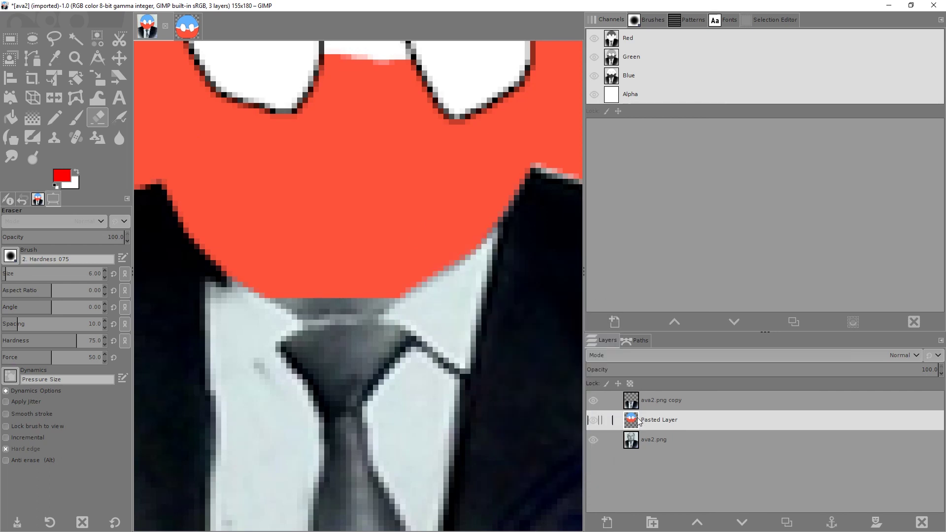
{"action": "key", "text": "c"}
{"action": "mouse_move", "coordinate": [391, 311]}
{"action": "left_mouse_down"}
{"action": "mouse_move", "coordinate": [280, 305]}
{"action": "mouse_move", "coordinate": [316, 310]}
{"action": "left_mouse_up"}
Step: Erase the jagged black diagonal edge and smooth the red-black boundary
{"action": "key", "text": "shift+ctrl+j"}
{"action": "key", "text": "shift+e"}
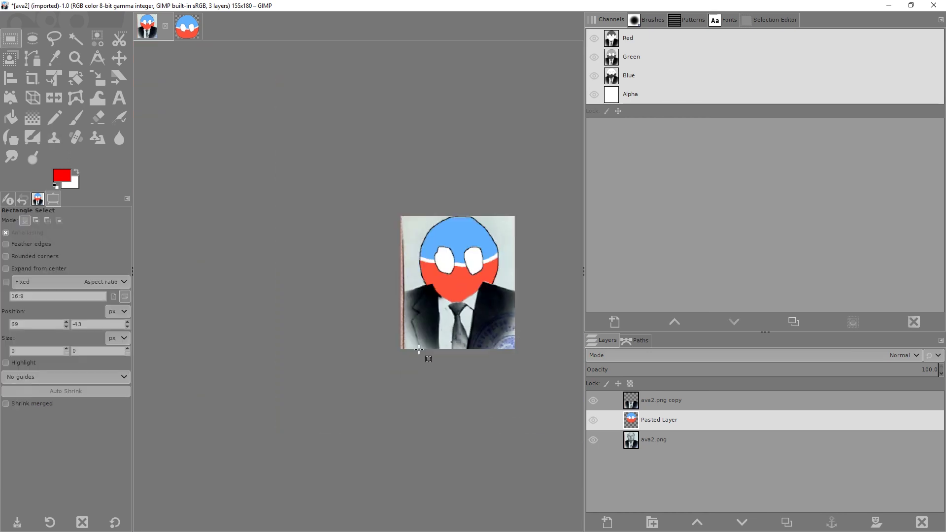
{"action": "key", "text": "Page_Up"}
{"action": "scroll", "coordinate": [338, 245], "scroll_direction": "up", "scroll_amount": 5}
{"action": "mouse_move", "coordinate": [339, 244]}
{"action": "left_mouse_down"}
{"action": "mouse_move", "coordinate": [420, 274]}
{"action": "mouse_move", "coordinate": [401, 292]}
{"action": "mouse_move", "coordinate": [495, 359]}
{"action": "left_mouse_up"}
{"action": "scroll", "coordinate": [480, 268], "scroll_direction": "left", "scroll_amount": 3}
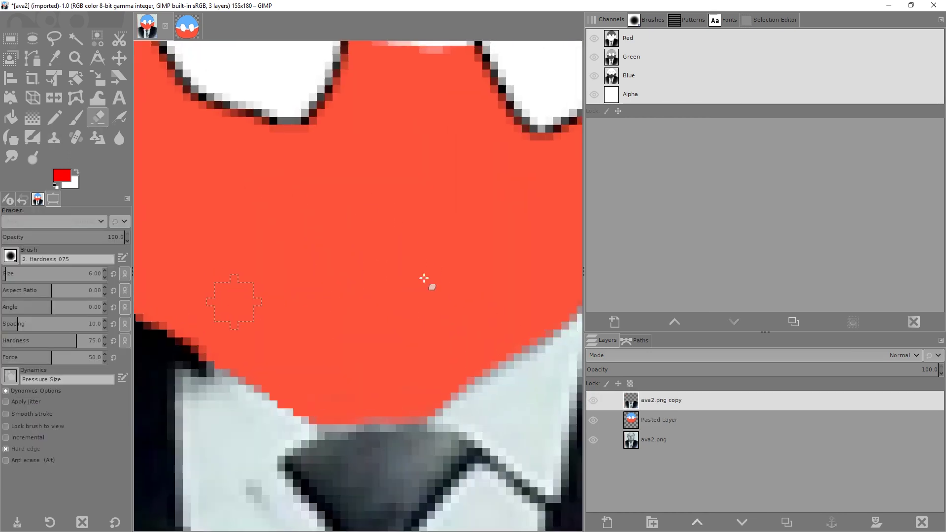
{"action": "scroll", "coordinate": [517, 252], "scroll_direction": "left", "scroll_amount": 1}
{"action": "mouse_move", "coordinate": [540, 203]}
{"action": "left_mouse_down"}
{"action": "mouse_move", "coordinate": [429, 281]}
{"action": "mouse_move", "coordinate": [376, 302]}
{"action": "mouse_move", "coordinate": [472, 248]}
{"action": "left_mouse_up"}
{"action": "scroll", "coordinate": [465, 197], "scroll_direction": "down", "scroll_amount": 5, "text": "ctrl"}
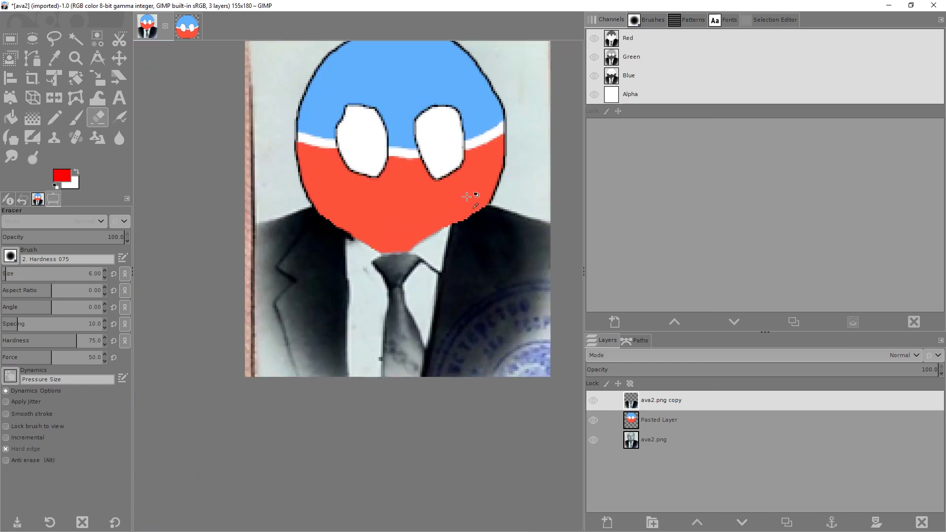
Step: Smudge away the black outline at the ball's lower right, then start Export As
{"action": "key", "text": "shift+s"}
{"action": "key", "text": "Escape"}
{"action": "key", "text": "s"}
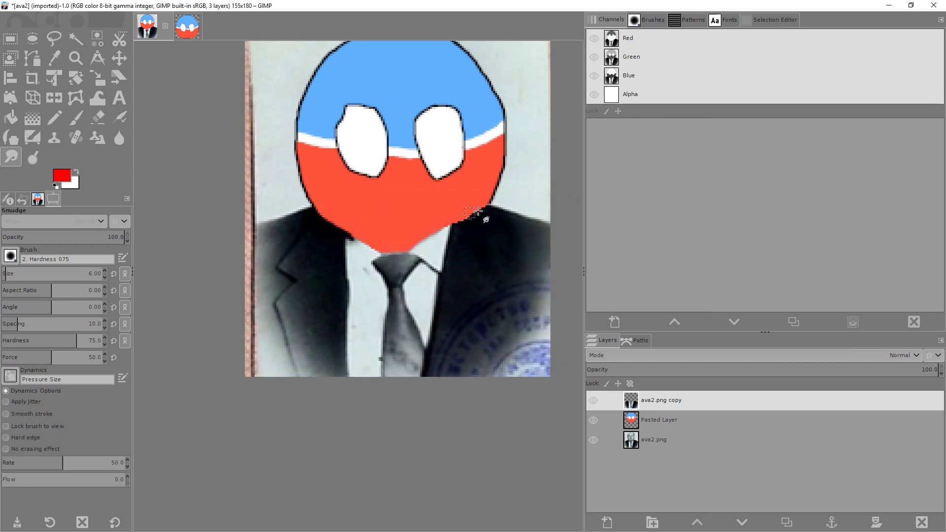
{"action": "mouse_move", "coordinate": [487, 207]}
{"action": "left_mouse_down"}
{"action": "mouse_move", "coordinate": [438, 235]}
{"action": "mouse_move", "coordinate": [465, 220]}
{"action": "left_mouse_up"}
{"action": "scroll", "coordinate": [455, 247], "scroll_direction": "down", "scroll_amount": 3}
{"action": "key", "text": "r"}
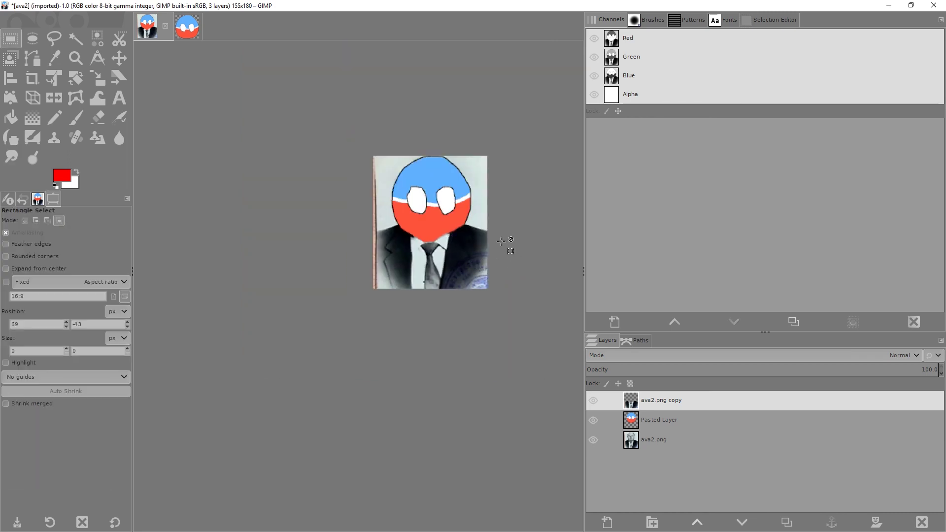
{"action": "key", "text": "ctrl+shift+e"}
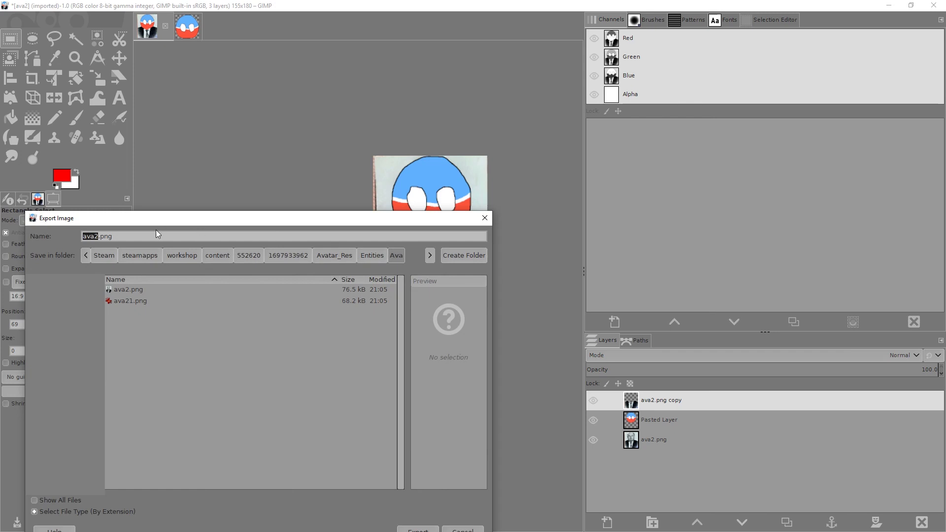
Step: Export the edited portrait as ava1.png with default PNG options
{"action": "key", "text": "Right"}
{"action": "key", "text": "BackSpace"}
{"action": "type", "text": "1"}
{"action": "key", "text": "Return"}
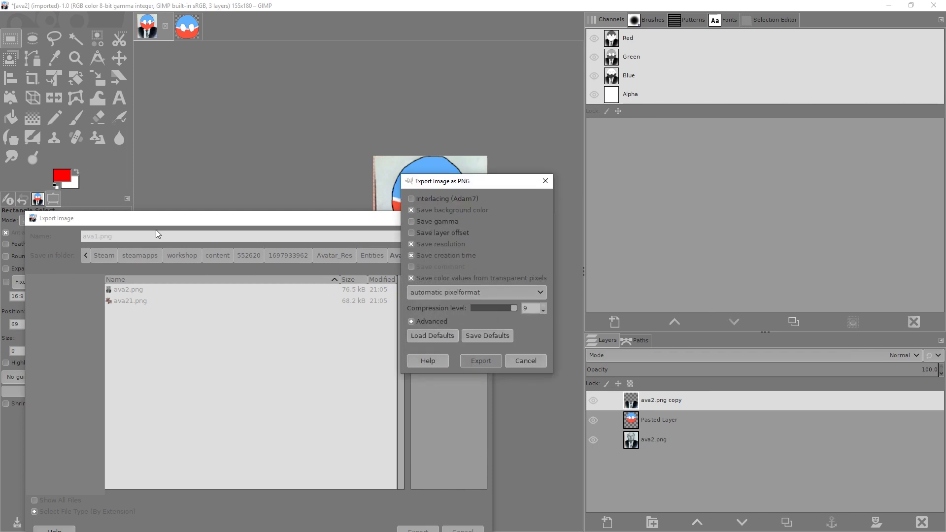
{"action": "key", "text": "Return"}
Step: Duplicate ava2.asset as ava1.asset and open it in Notepad++
{"action": "key", "text": "alt+Tab"}
{"action": "left_click", "coordinate": [680, 222]}
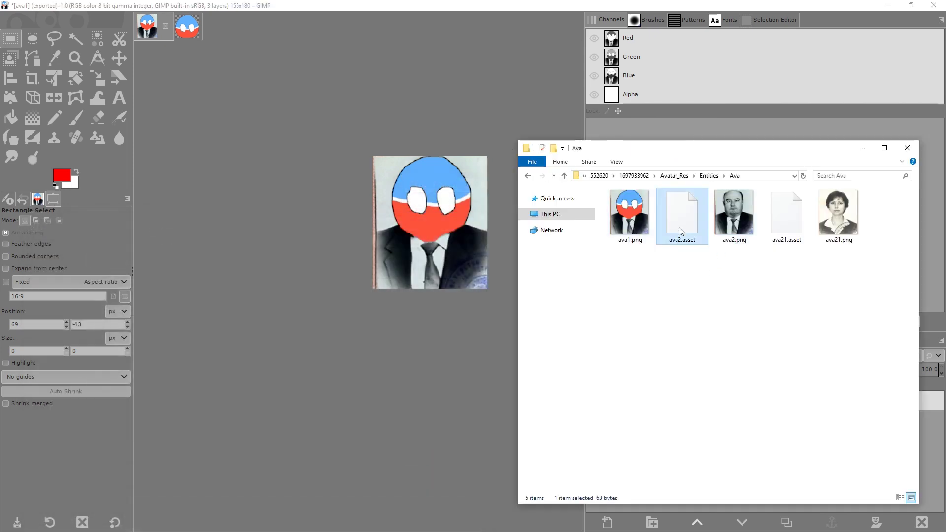
{"action": "key", "text": "ctrl+c"}
{"action": "key", "text": "ctrl+v"}
{"action": "left_click", "coordinate": [678, 241]}
{"action": "type", "text": "ava"}
{"action": "type", "text": "1"}
{"action": "key", "text": "Return"}
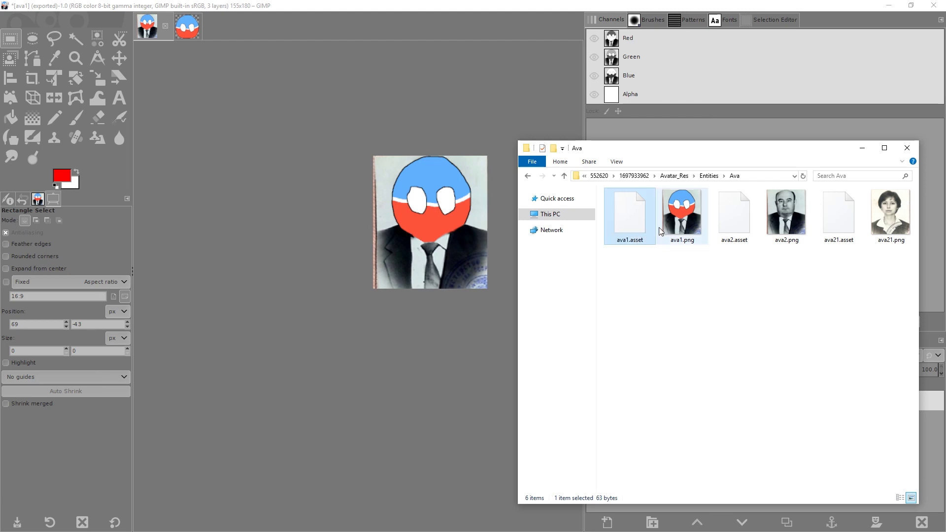
{"action": "right_click", "coordinate": [630, 225]}
{"action": "left_click", "coordinate": [595, 265]}
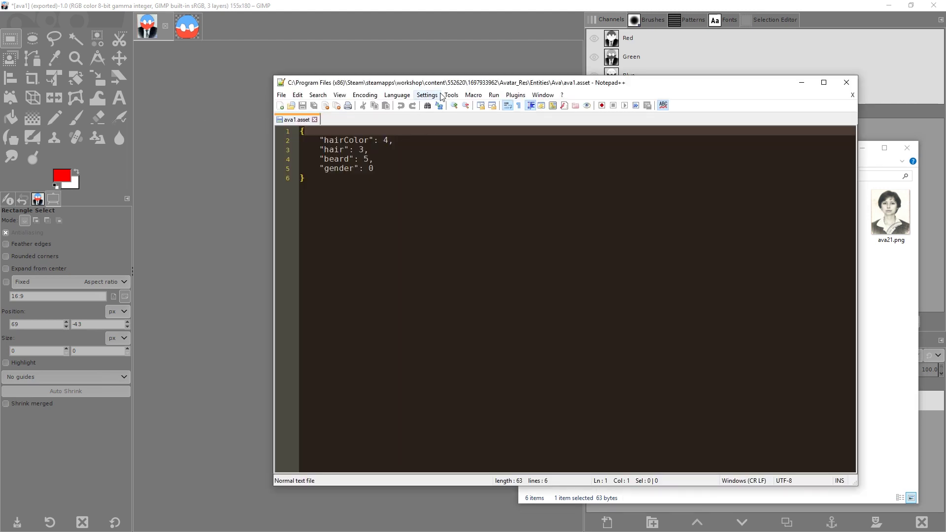
Step: Reposition Notepad++, check ava1.asset's hair, beard and gender lines, and switch to the Steam guide
{"action": "mouse_move", "coordinate": [438, 83]}
{"action": "left_mouse_down"}
{"action": "mouse_move", "coordinate": [270, 137]}
{"action": "mouse_move", "coordinate": [314, 116]}
{"action": "left_mouse_up"}
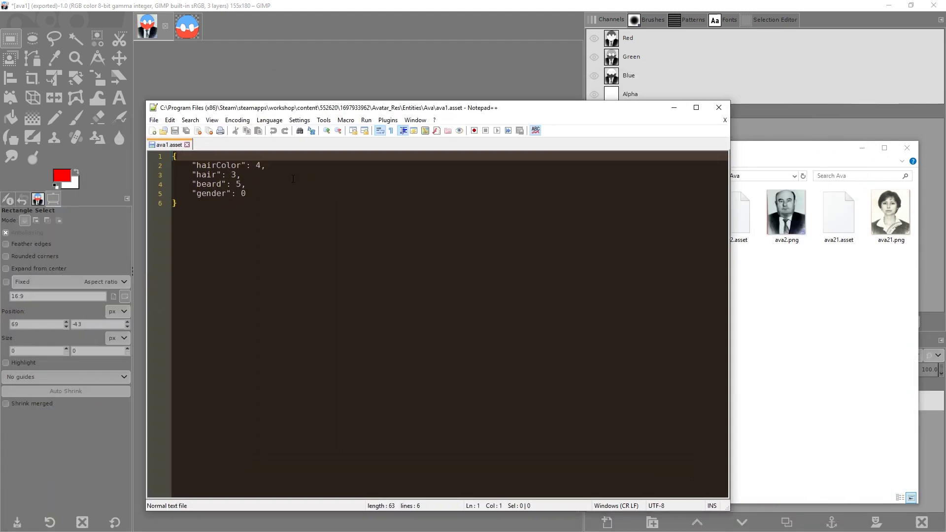
{"action": "left_click", "coordinate": [257, 174]}
{"action": "left_click", "coordinate": [251, 184]}
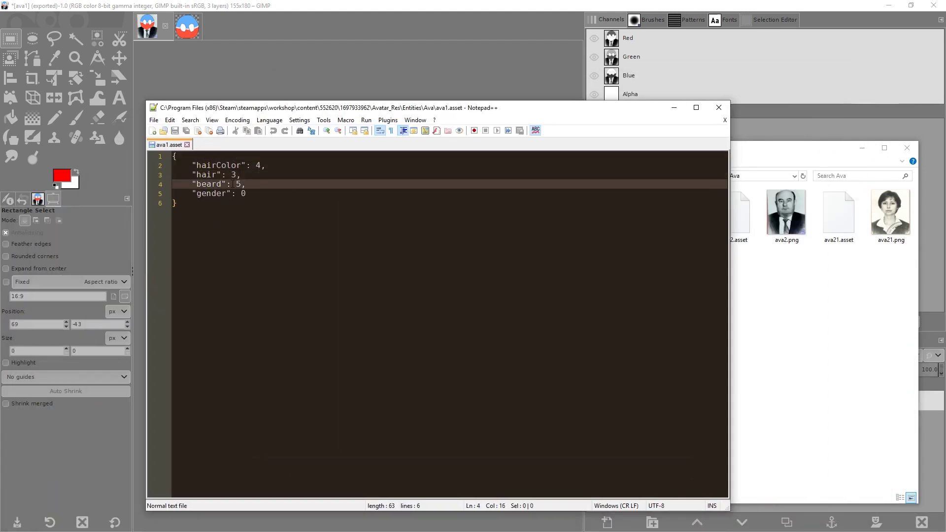
{"action": "left_click", "coordinate": [263, 192]}
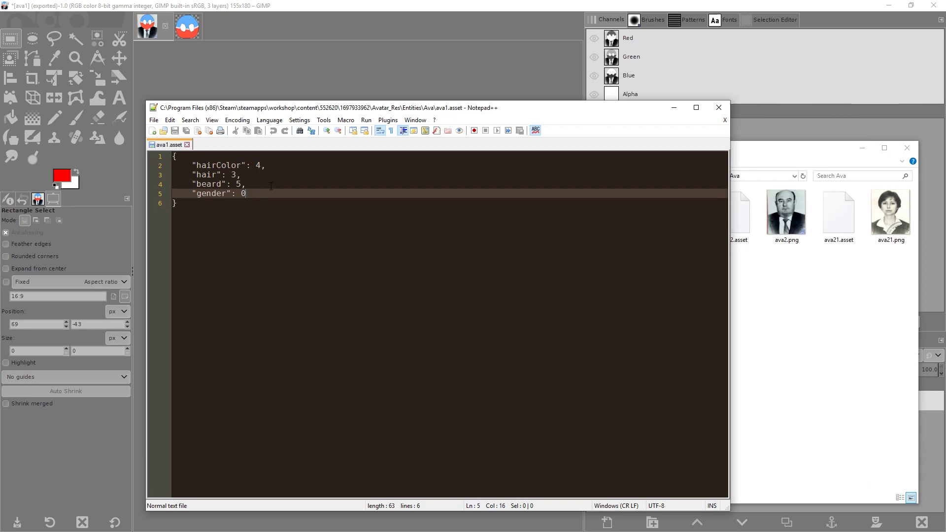
{"action": "key", "text": "alt+Tab"}
{"action": "scroll", "coordinate": [400, 273], "scroll_direction": "down", "scroll_amount": 2}
{"action": "scroll", "coordinate": [400, 274], "scroll_direction": "down", "scroll_amount": 1}
{"action": "scroll", "coordinate": [340, 211], "scroll_direction": "down", "scroll_amount": 1}
{"action": "scroll", "coordinate": [343, 222], "scroll_direction": "down", "scroll_amount": 1}
{"action": "scroll", "coordinate": [300, 310], "scroll_direction": "down", "scroll_amount": 2}
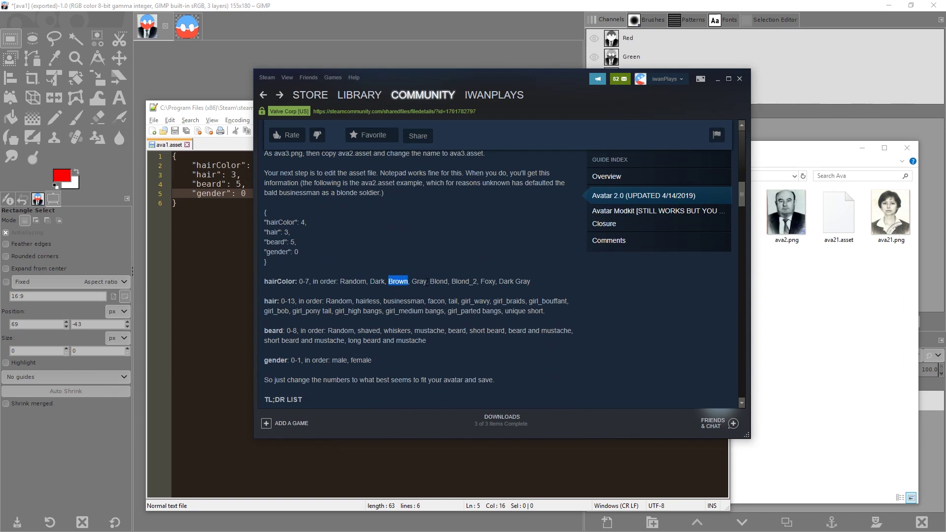
Step: Check the guide's hair colour options and set ava1.asset's hairColor to 1
{"action": "double_click", "coordinate": [469, 280]}
{"action": "left_click", "coordinate": [491, 279]}
{"action": "left_click", "coordinate": [226, 193]}
{"action": "key", "text": "Delete"}
{"action": "type", "text": "1,"}
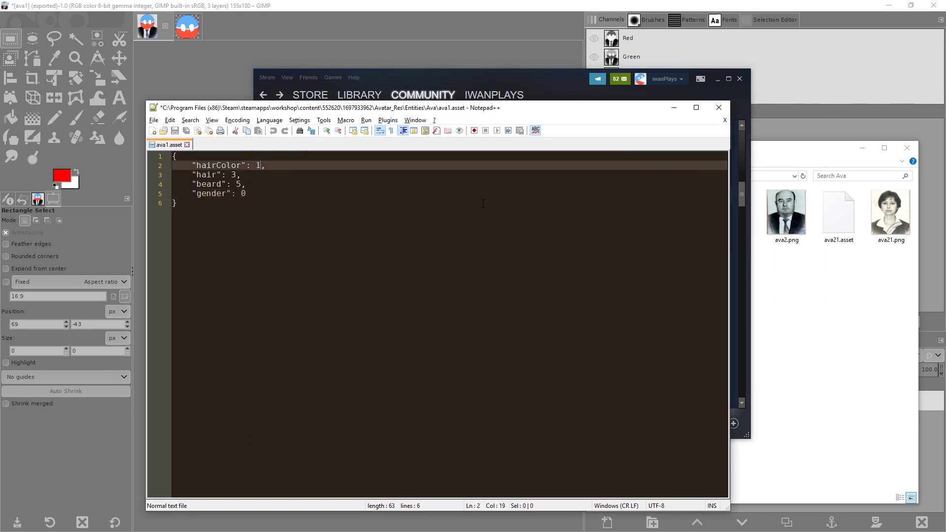
{"action": "left_click", "coordinate": [535, 78]}
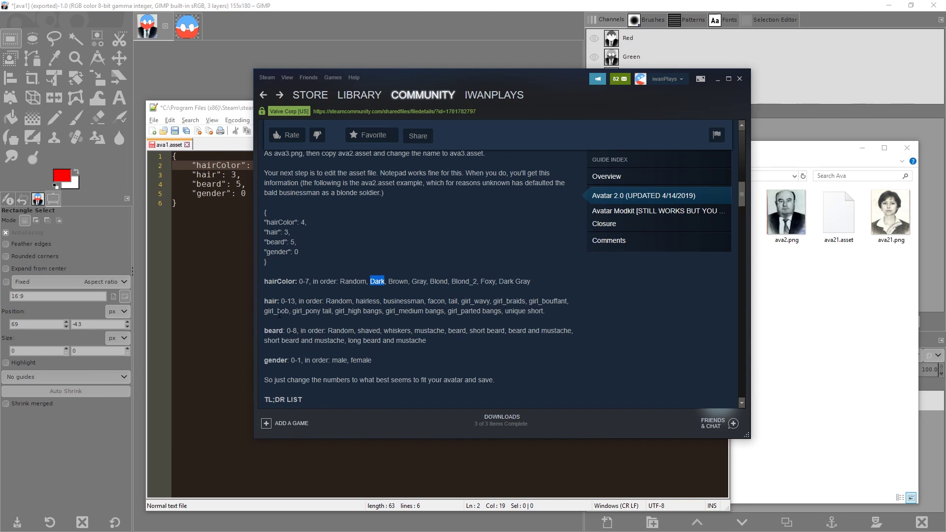
Step: Set ava1.asset's hair to 8, beard to 1 and gender to 1, using the guide
{"action": "left_click", "coordinate": [237, 176]}
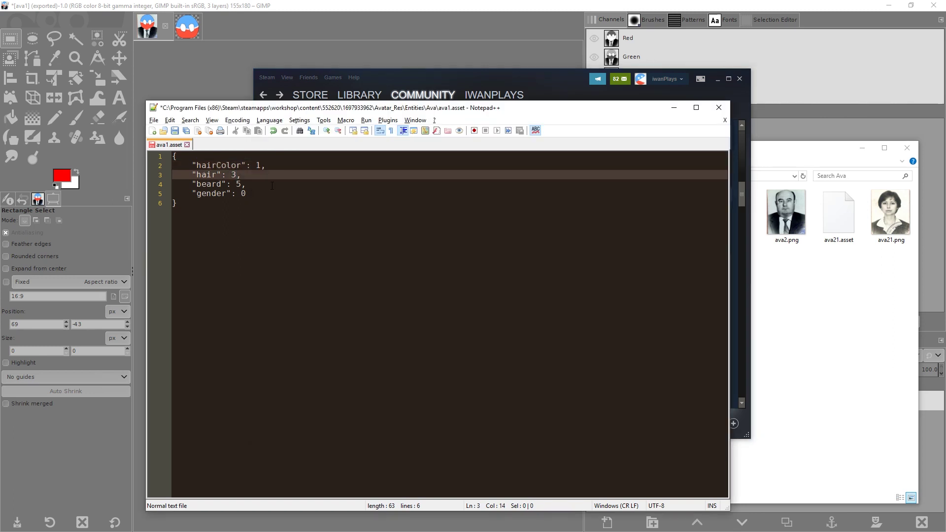
{"action": "type", "text": "8"}
{"action": "key", "text": "alt+Tab"}
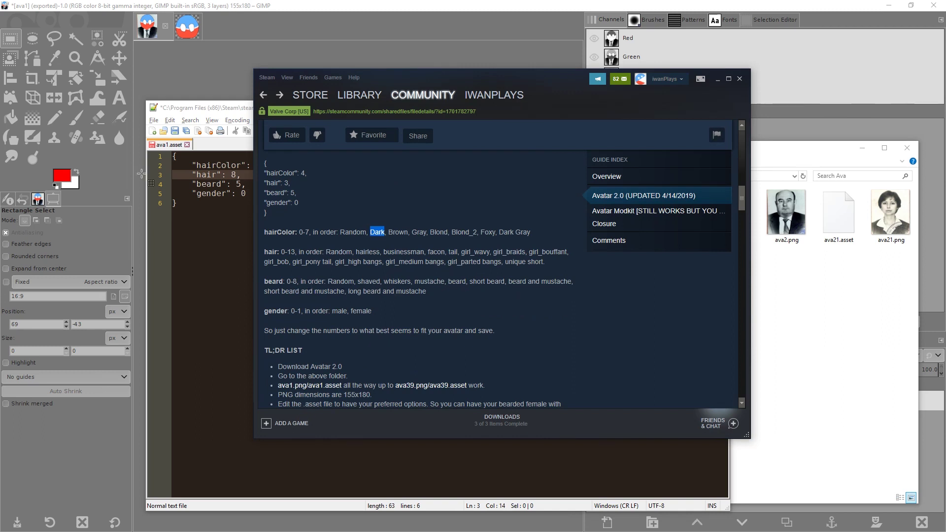
{"action": "left_click", "coordinate": [244, 183]}
{"action": "type", "text": "1"}
{"action": "left_click", "coordinate": [516, 80]}
{"action": "double_click", "coordinate": [243, 194]}
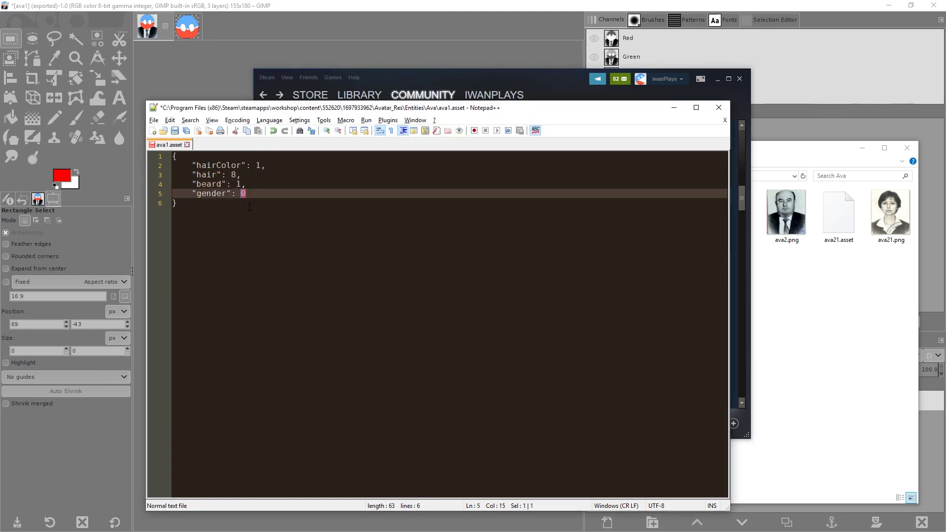
{"action": "type", "text": "1"}
{"action": "left_click", "coordinate": [517, 78]}
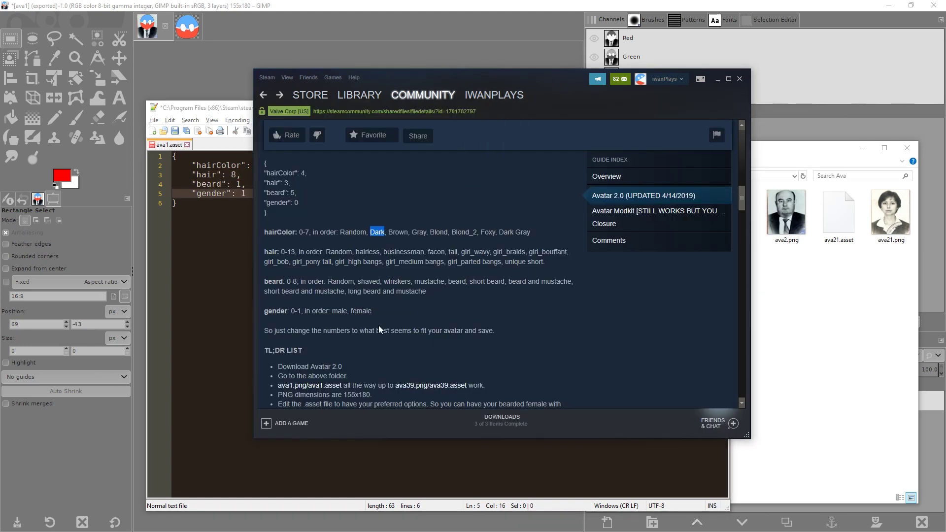
{"action": "left_click", "coordinate": [196, 270]}
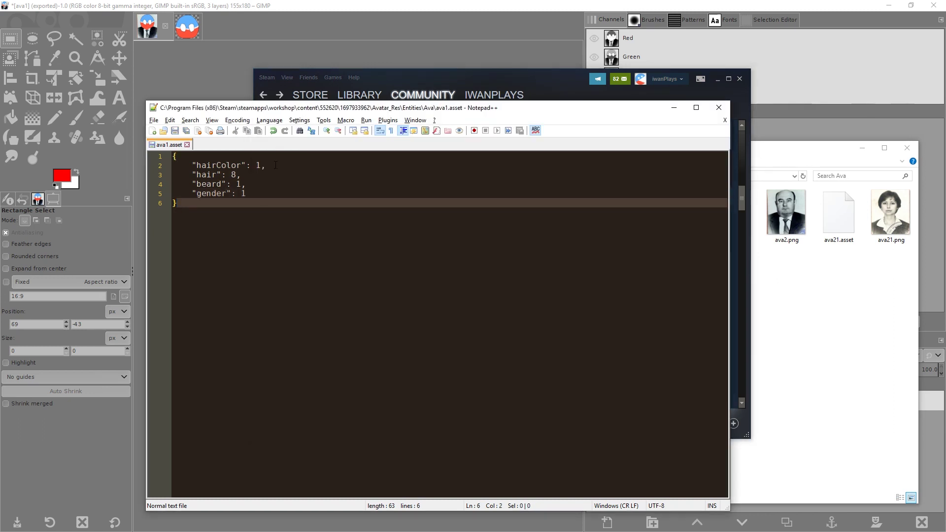
Step: Move My Avatar into the active mods, confirm, and quit so the mod loads
{"action": "left_click", "coordinate": [401, 77]}
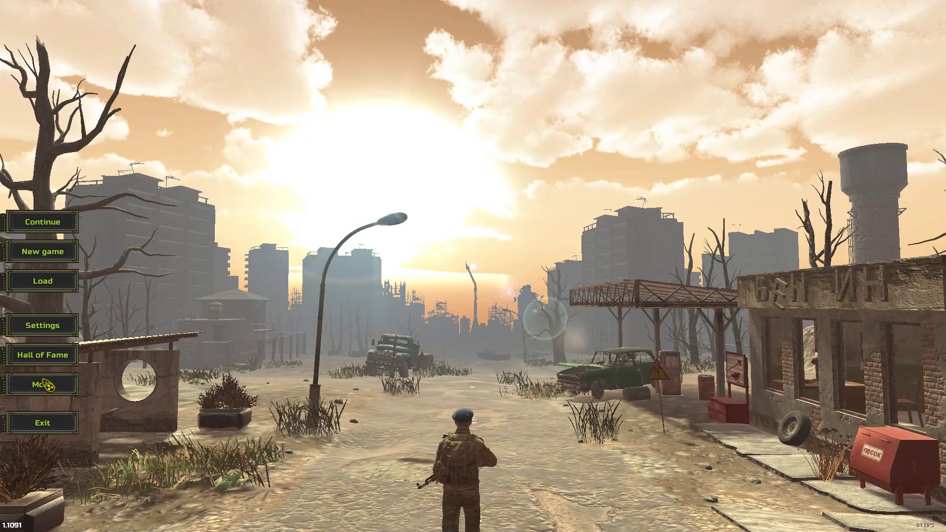
{"action": "left_click", "coordinate": [42, 384]}
{"action": "left_click_drag", "start_coordinate": [524, 174], "coordinate": [448, 281]}
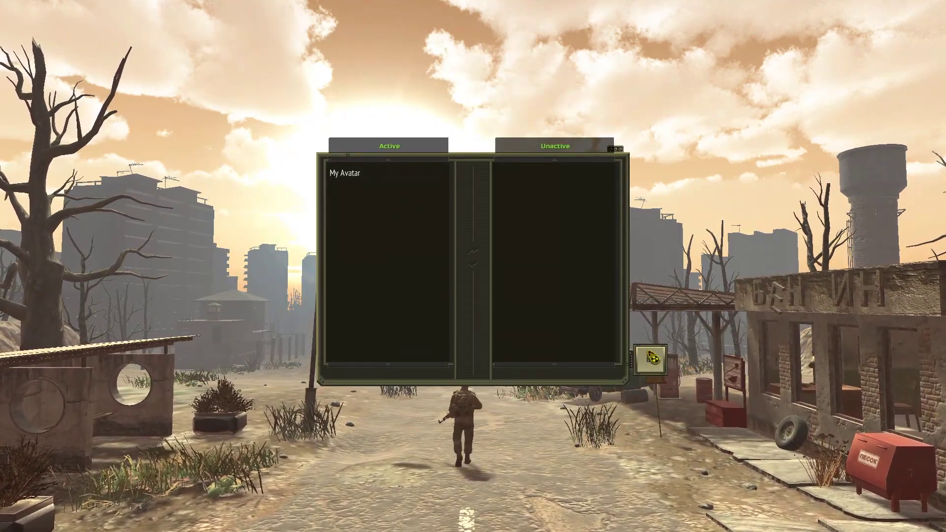
{"action": "left_click", "coordinate": [652, 358]}
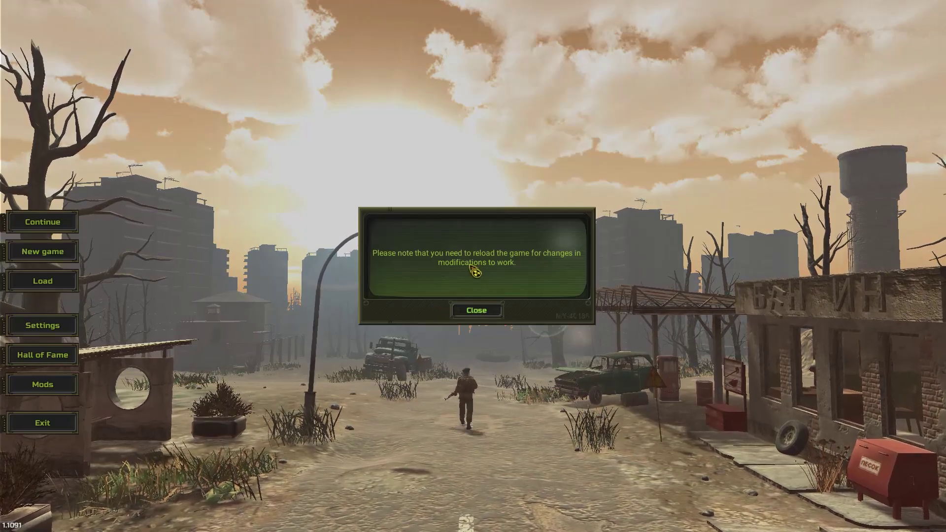
{"action": "left_click", "coordinate": [463, 315]}
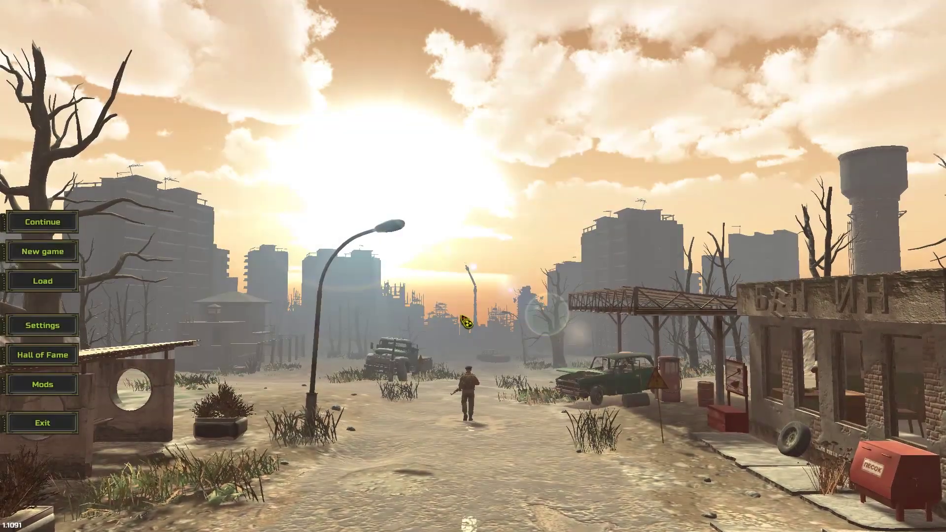
{"action": "left_click", "coordinate": [71, 423]}
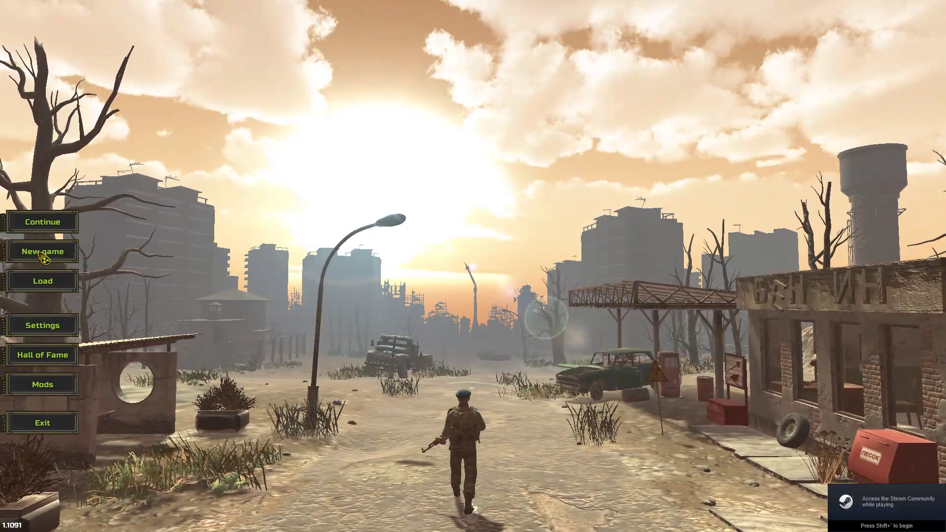
Step: Start a new character and cycle through portraits to find the countryball face
{"action": "left_click", "coordinate": [30, 256]}
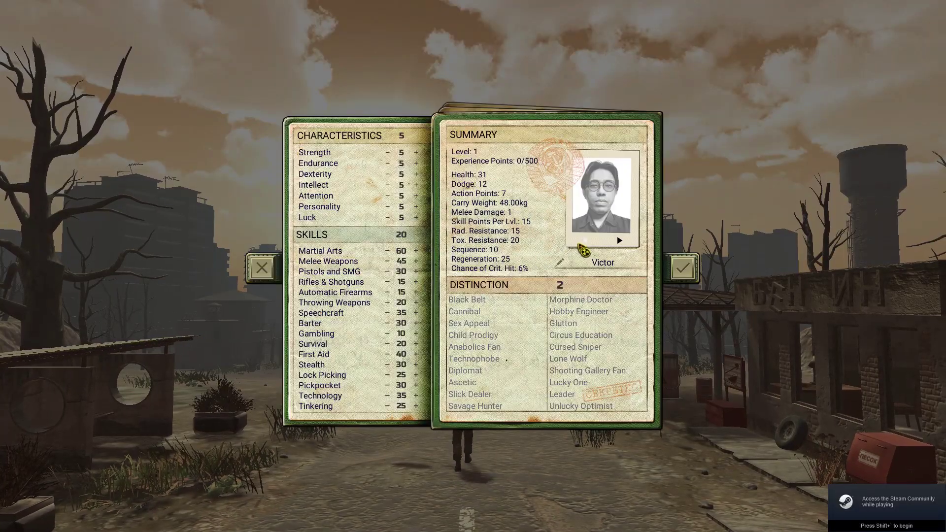
{"action": "left_click", "coordinate": [584, 241]}
{"action": "left_click", "coordinate": [582, 242]}
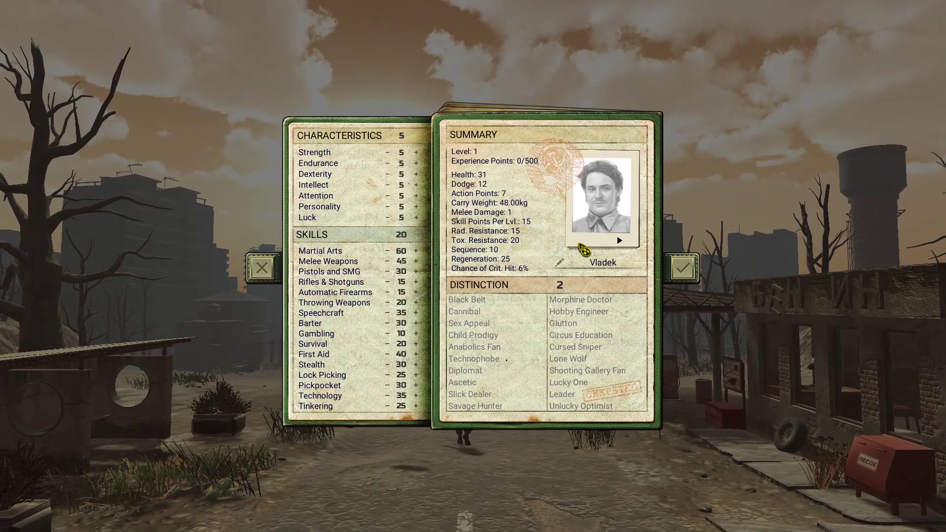
{"action": "left_click", "coordinate": [582, 242]}
{"action": "left_click", "coordinate": [620, 242]}
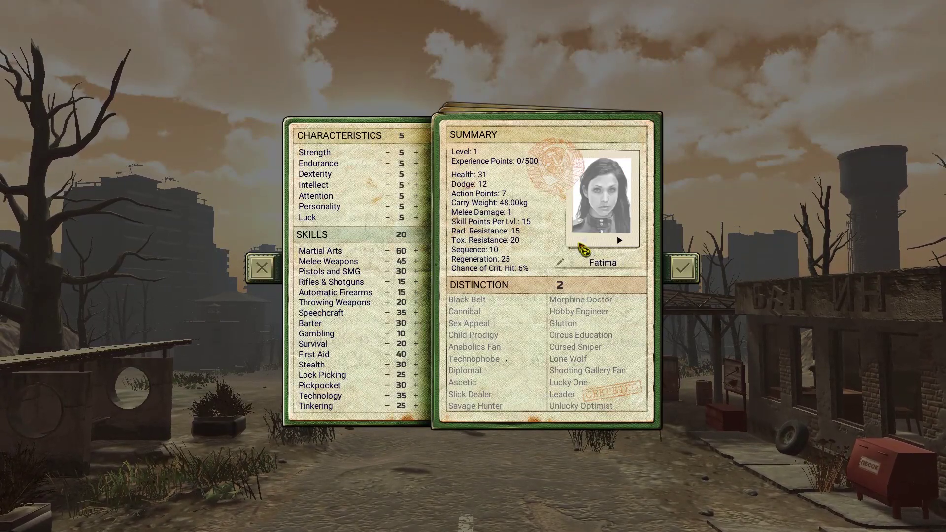
{"action": "left_click", "coordinate": [620, 242]}
{"action": "left_click", "coordinate": [620, 242]}
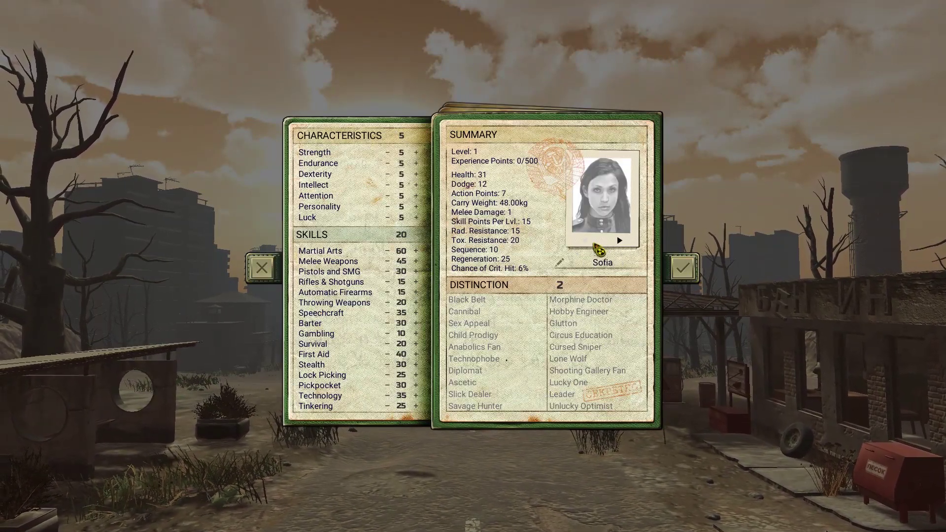
{"action": "left_click", "coordinate": [619, 243]}
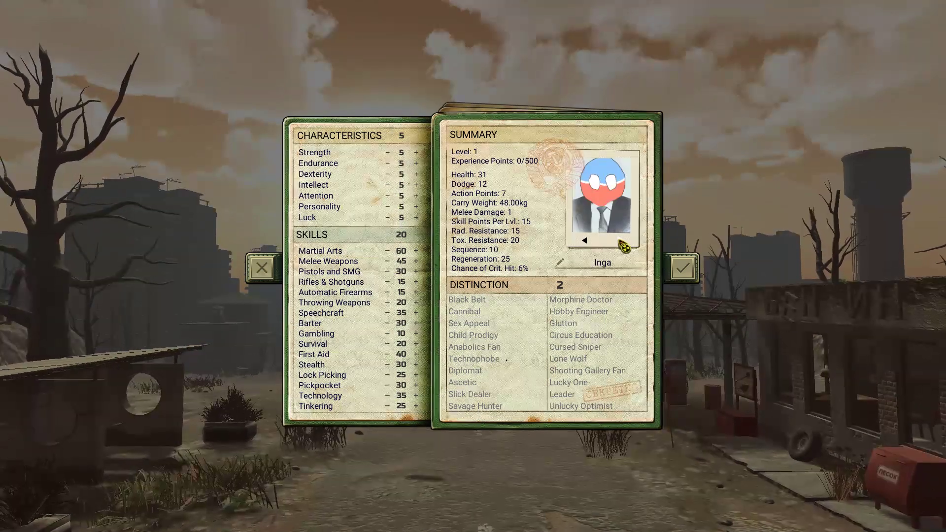
{"action": "left_click", "coordinate": [620, 243]}
{"action": "left_click", "coordinate": [620, 242]}
{"action": "left_click", "coordinate": [584, 241]}
{"action": "left_click", "coordinate": [584, 243]}
{"action": "left_click", "coordinate": [619, 245]}
{"action": "left_click", "coordinate": [618, 244]}
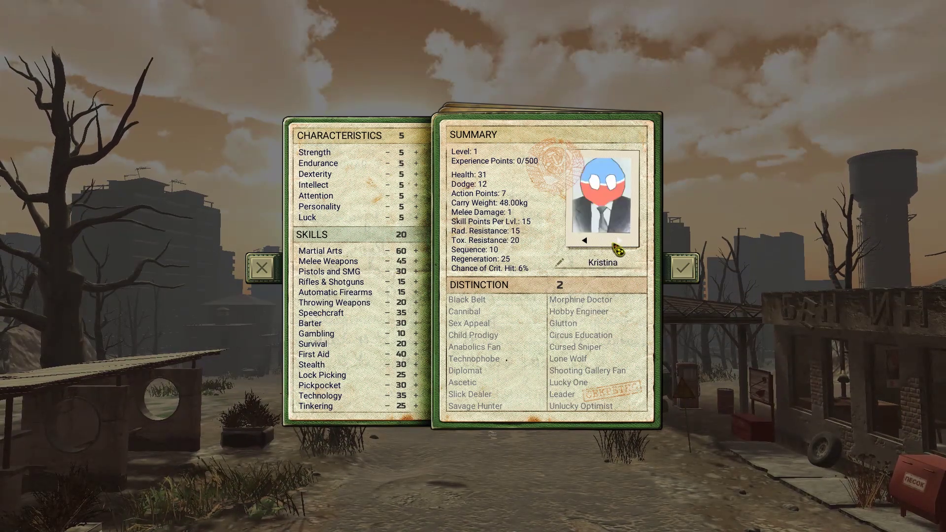
{"action": "left_click", "coordinate": [618, 244]}
{"action": "left_click", "coordinate": [619, 244]}
{"action": "left_click", "coordinate": [618, 245]}
{"action": "left_click", "coordinate": [619, 244]}
{"action": "left_click", "coordinate": [618, 245]}
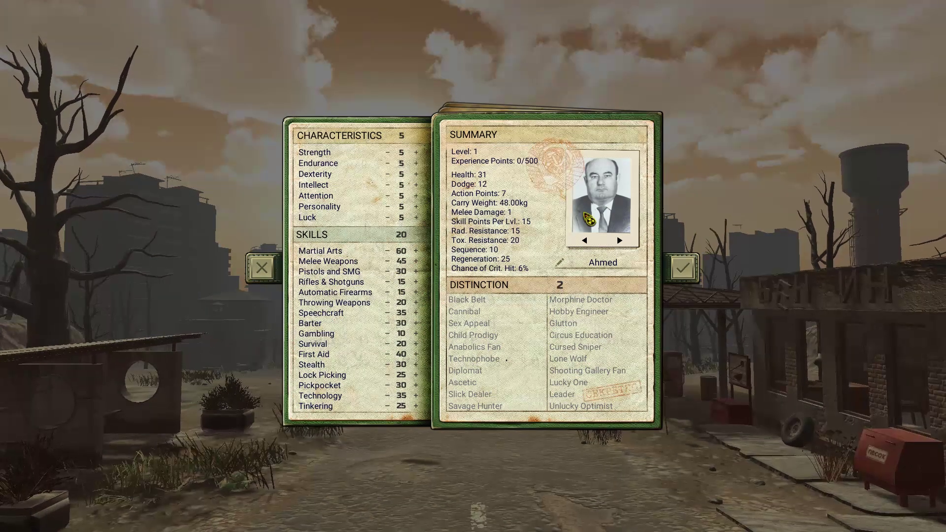
Step: Cycle back through the portraits, then cancel creation and open the saved games list
{"action": "left_click", "coordinate": [620, 243]}
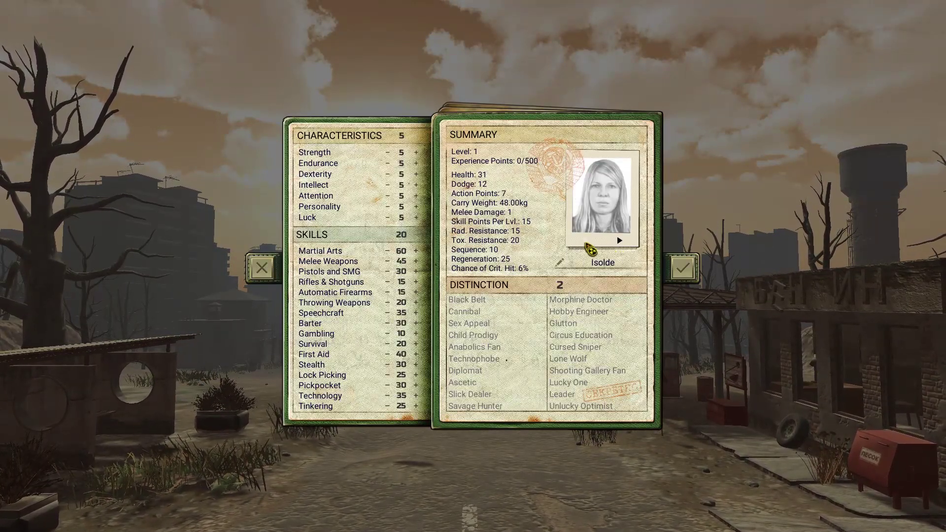
{"action": "left_click", "coordinate": [589, 248]}
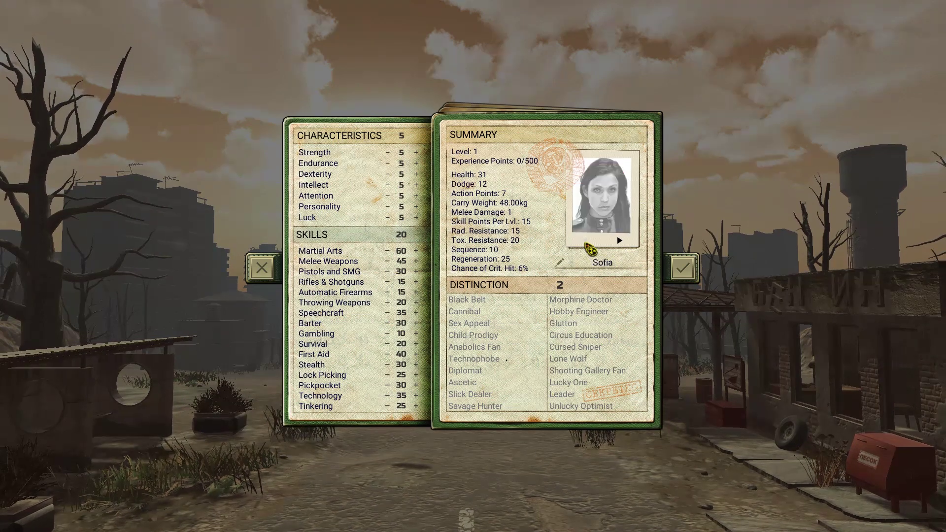
{"action": "left_click", "coordinate": [589, 248]}
{"action": "left_click", "coordinate": [587, 246]}
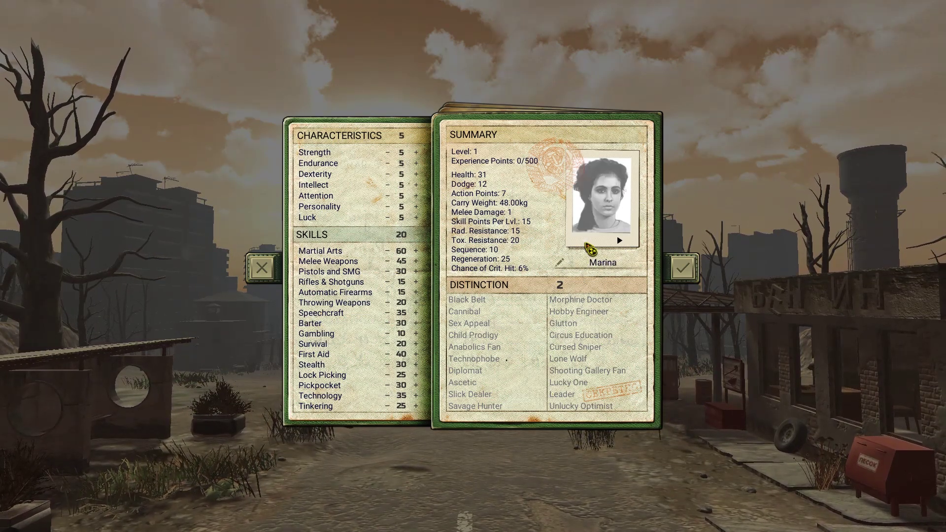
{"action": "left_click", "coordinate": [588, 245]}
{"action": "left_click", "coordinate": [588, 247]}
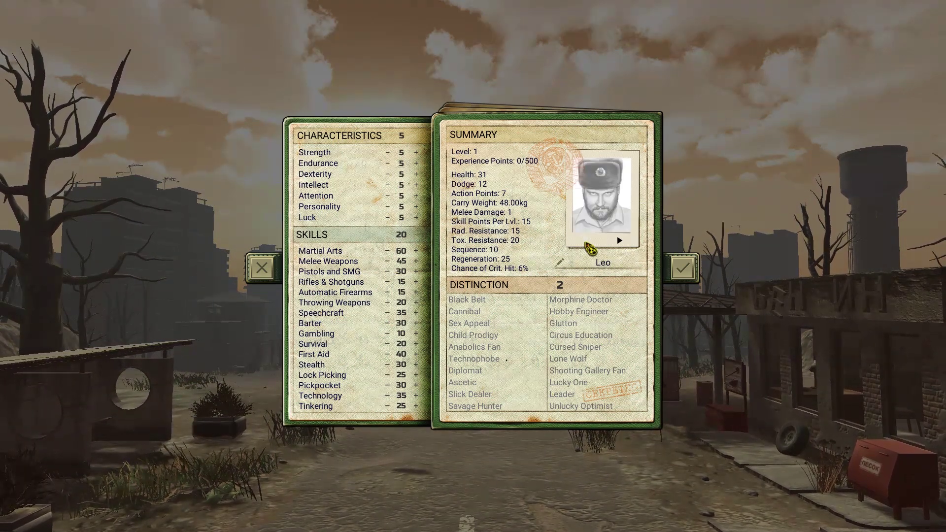
{"action": "left_click", "coordinate": [588, 247]}
{"action": "left_click", "coordinate": [587, 246]}
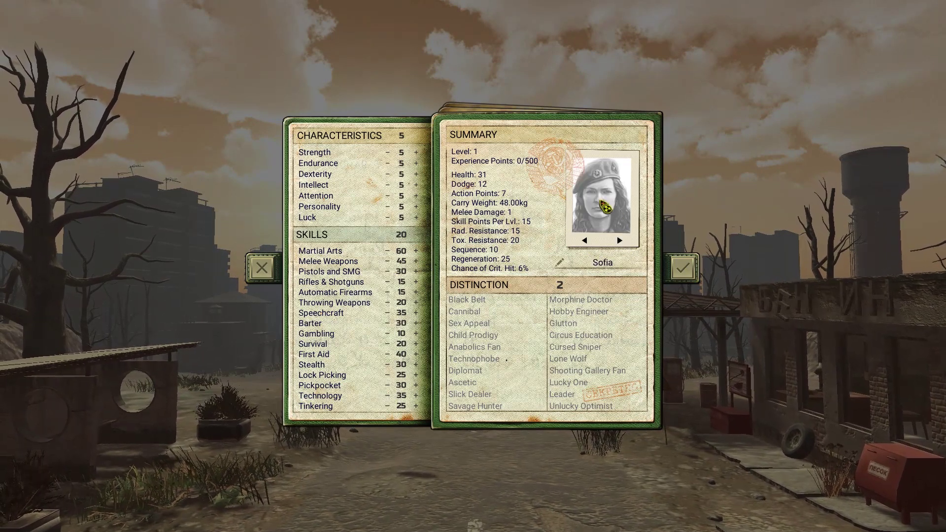
{"action": "left_click", "coordinate": [588, 246]}
{"action": "left_click", "coordinate": [599, 246]}
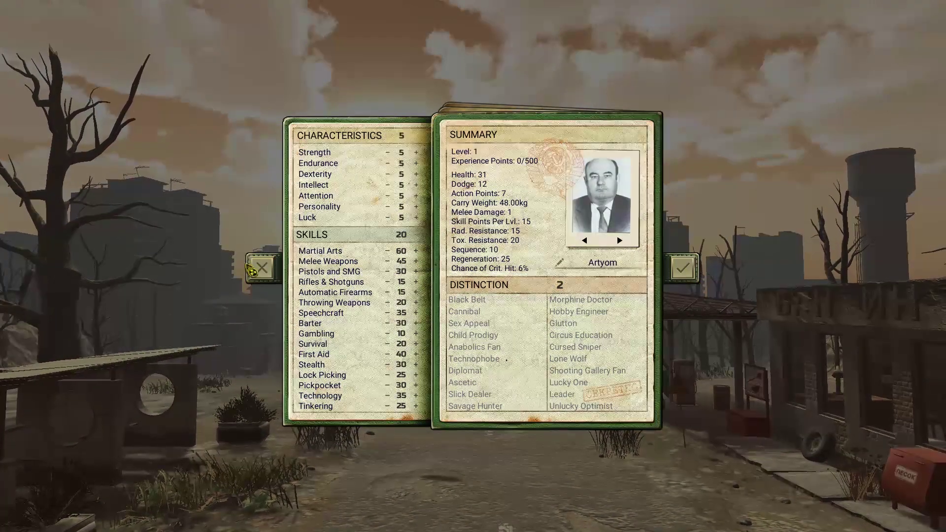
{"action": "left_click", "coordinate": [260, 274]}
{"action": "left_click", "coordinate": [37, 283]}
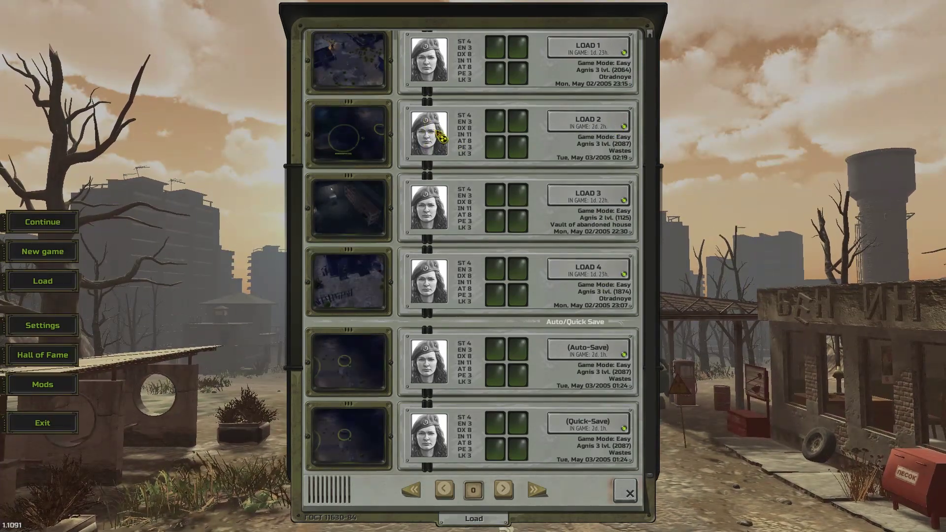
Step: Load the second save, view its character sheet, and name a portrait copy ava3.png
{"action": "left_click", "coordinate": [438, 138]}
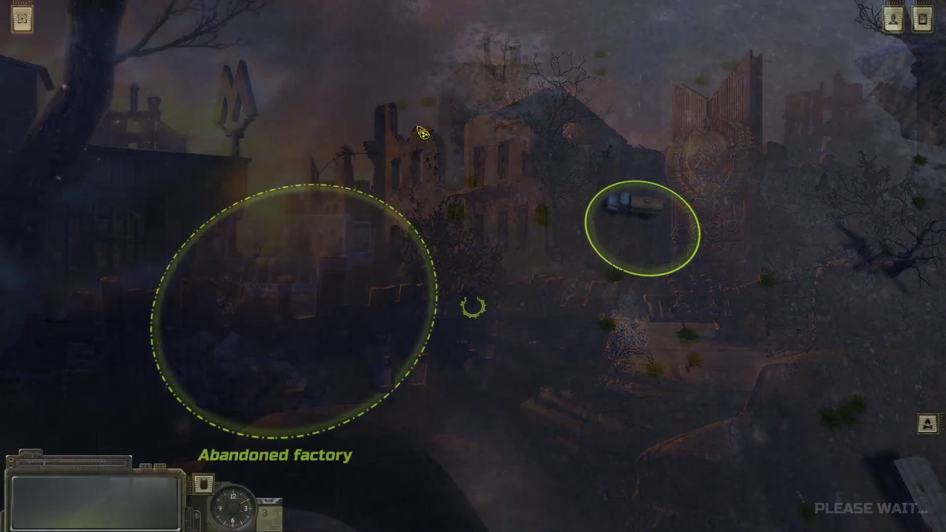
{"action": "key", "text": "c"}
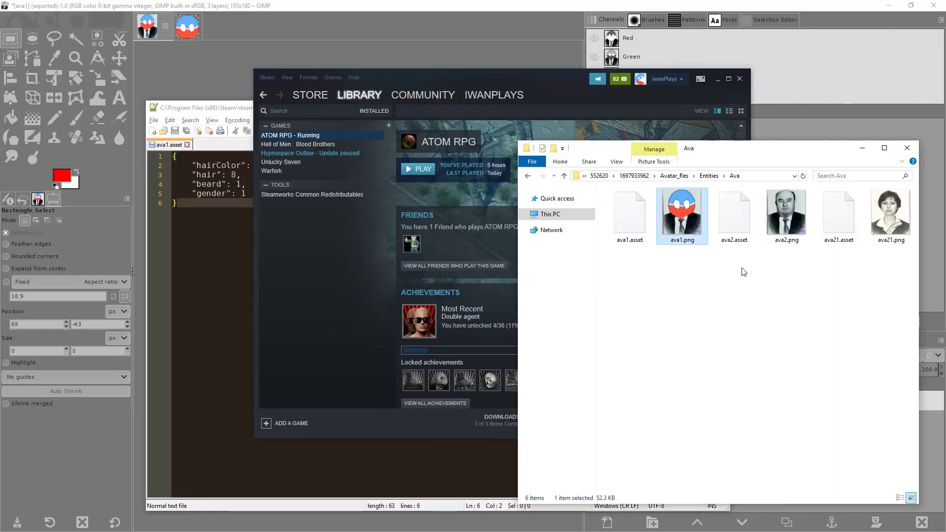
{"action": "key", "text": "F2"}
{"action": "type", "text": "ava3.png"}
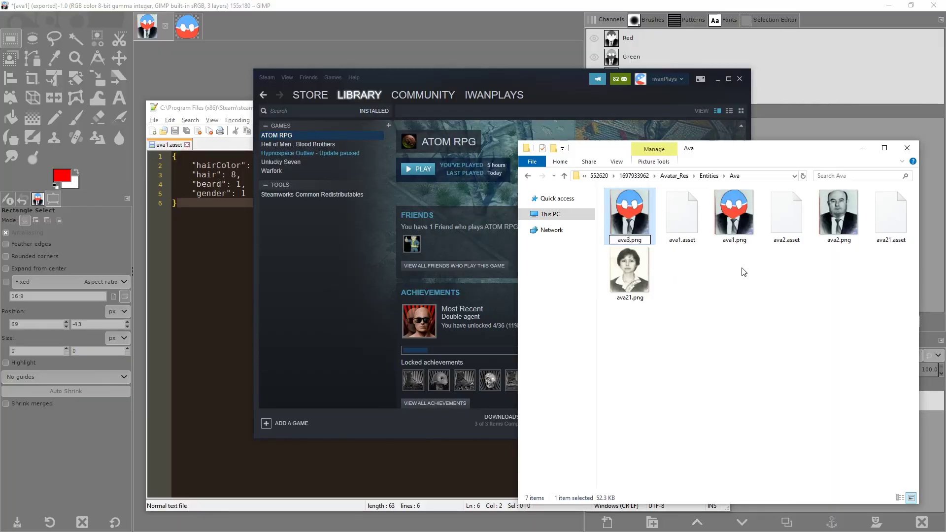
{"action": "key", "text": "Return"}
Step: Paste another portrait copy named ava4.png and relaunch ATOM RPG
{"action": "key", "text": "ctrl+v"}
{"action": "key", "text": "F2"}
{"action": "type", "text": "ava"}
{"action": "key", "text": "Return"}
{"action": "left_click", "coordinate": [413, 174]}
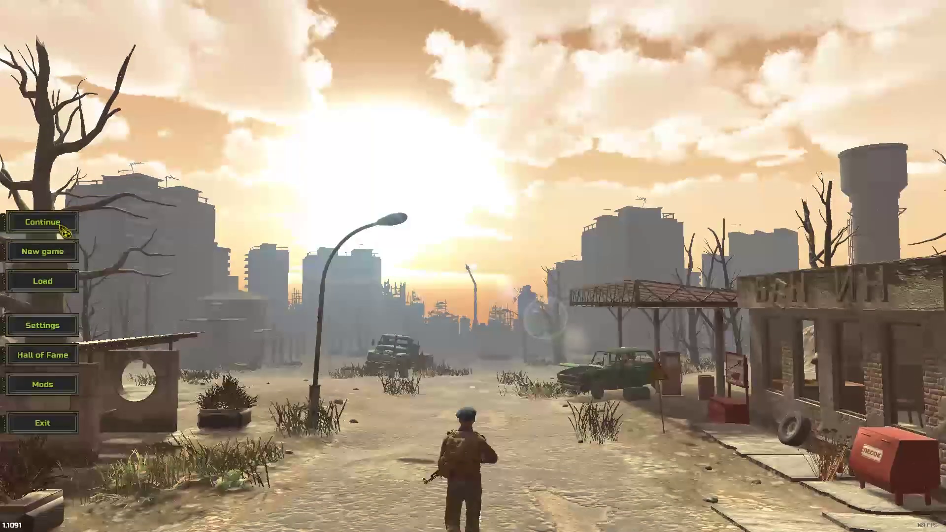
Step: Start a new character and cycle portraits back and forth to the countryball portrait Oleg
{"action": "left_click", "coordinate": [51, 258]}
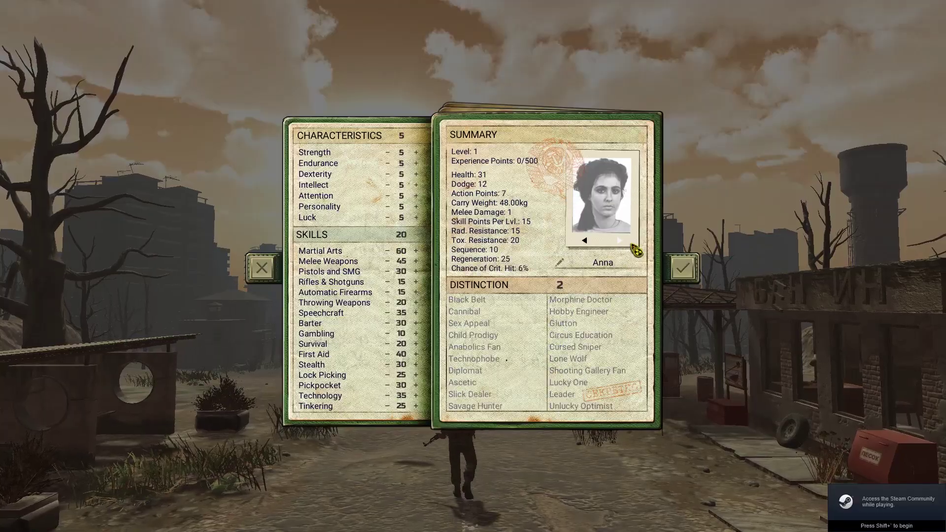
{"action": "left_click", "coordinate": [621, 243]}
{"action": "left_click", "coordinate": [621, 242]}
{"action": "left_click", "coordinate": [621, 242]}
{"action": "left_click", "coordinate": [621, 243]}
{"action": "left_click", "coordinate": [621, 243]}
{"action": "left_click", "coordinate": [621, 243]}
{"action": "left_click", "coordinate": [621, 243]}
{"action": "left_click", "coordinate": [582, 241]}
{"action": "left_click", "coordinate": [581, 240]}
{"action": "left_click", "coordinate": [583, 241]}
{"action": "left_click", "coordinate": [584, 241]}
{"action": "left_click", "coordinate": [620, 242]}
{"action": "left_click", "coordinate": [585, 241]}
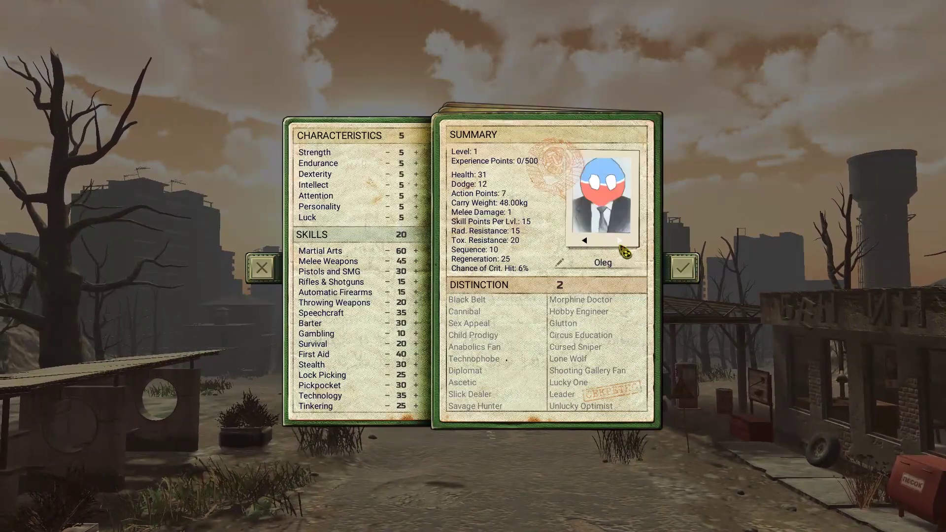
Step: Keep cycling portraits past the countryball portrait Alexander
{"action": "left_click", "coordinate": [620, 241]}
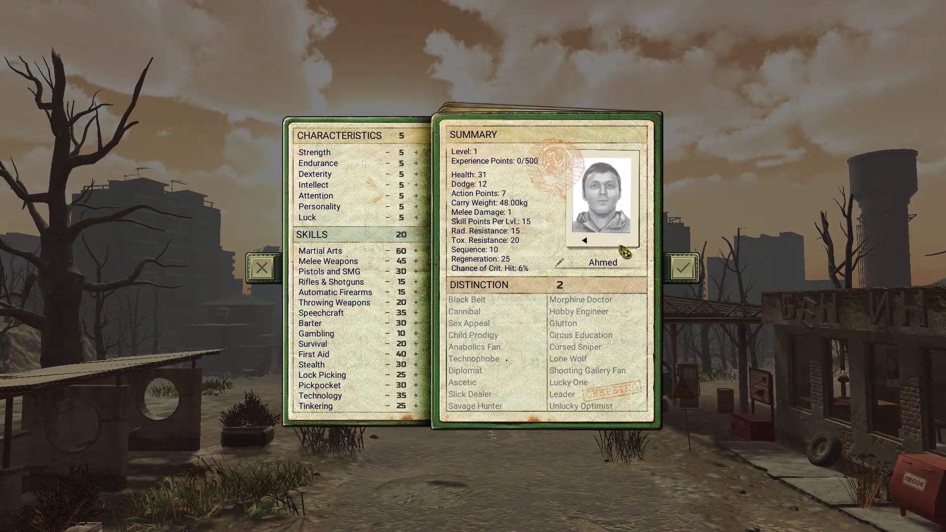
{"action": "left_click", "coordinate": [622, 247]}
{"action": "left_click", "coordinate": [622, 247]}
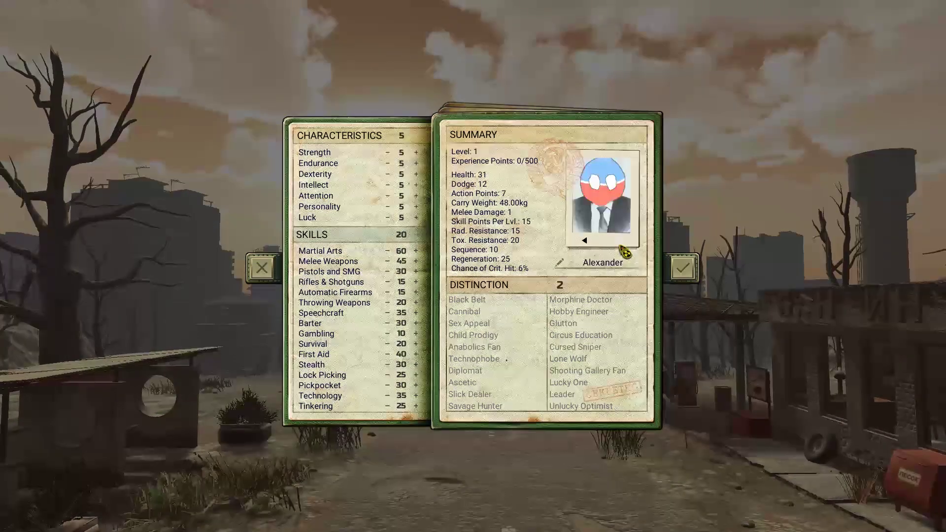
{"action": "left_click", "coordinate": [622, 246]}
{"action": "left_click", "coordinate": [622, 247]}
{"action": "left_click", "coordinate": [622, 247]}
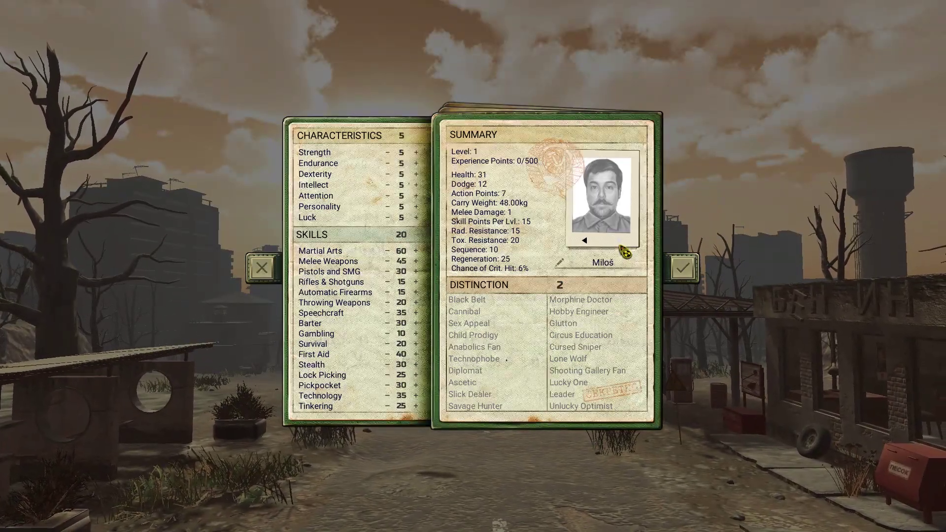
{"action": "left_click", "coordinate": [622, 247]}
{"action": "left_click", "coordinate": [622, 247]}
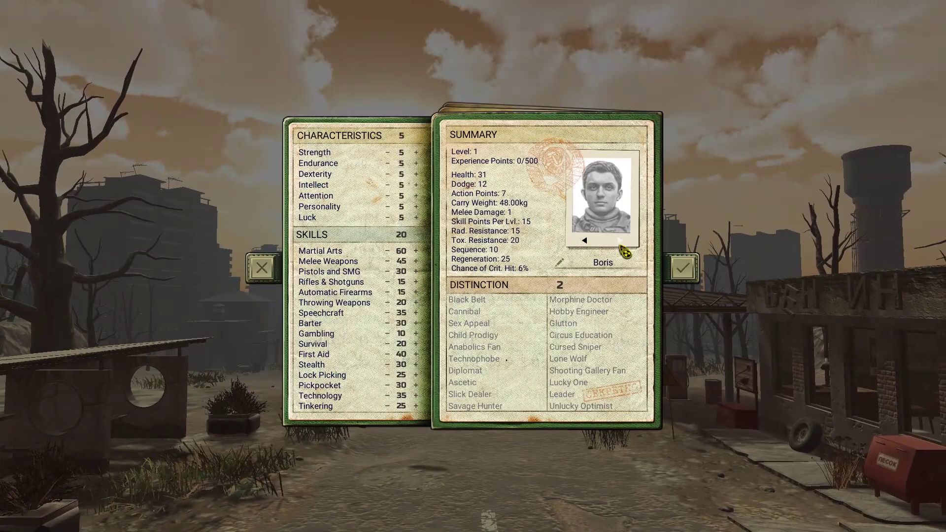
{"action": "left_click", "coordinate": [622, 247]}
{"action": "left_click", "coordinate": [622, 248]}
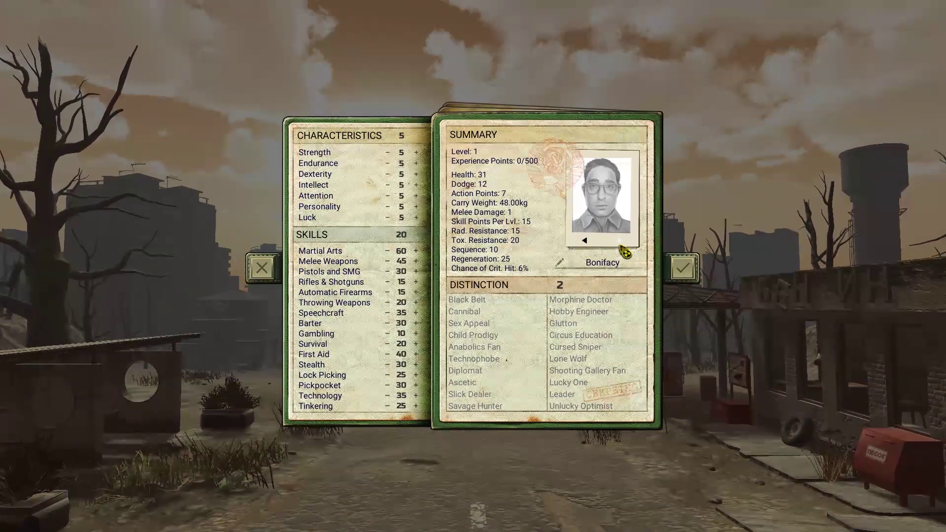
{"action": "left_click", "coordinate": [622, 247]}
{"action": "left_click", "coordinate": [621, 246]}
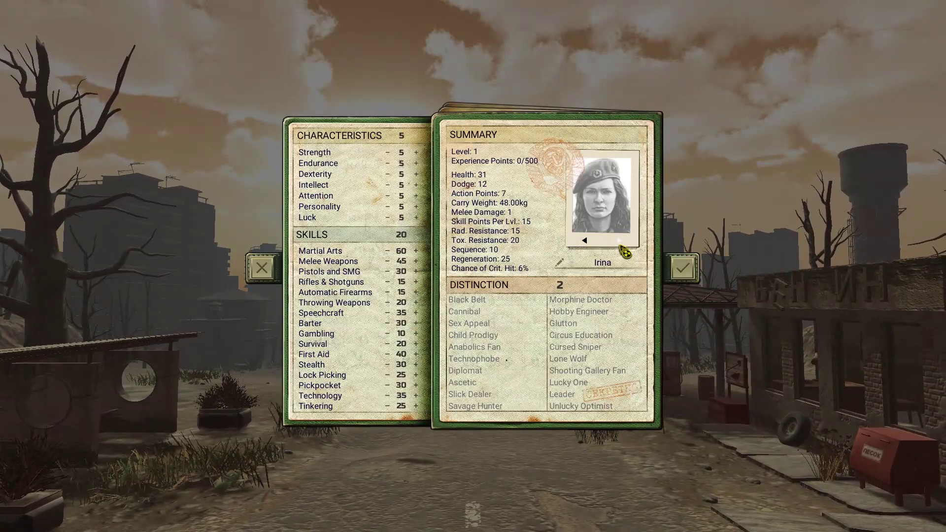
{"action": "left_click", "coordinate": [622, 247]}
{"action": "left_click", "coordinate": [621, 246]}
{"action": "left_click", "coordinate": [622, 247]}
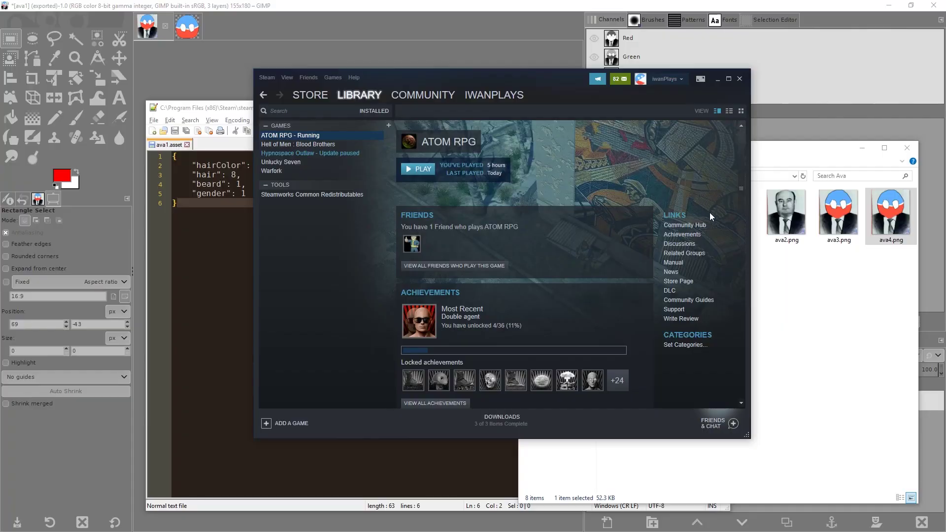
Step: Duplicate ava3.png into copies named ava5.png and ava6.png
{"action": "left_click", "coordinate": [834, 238]}
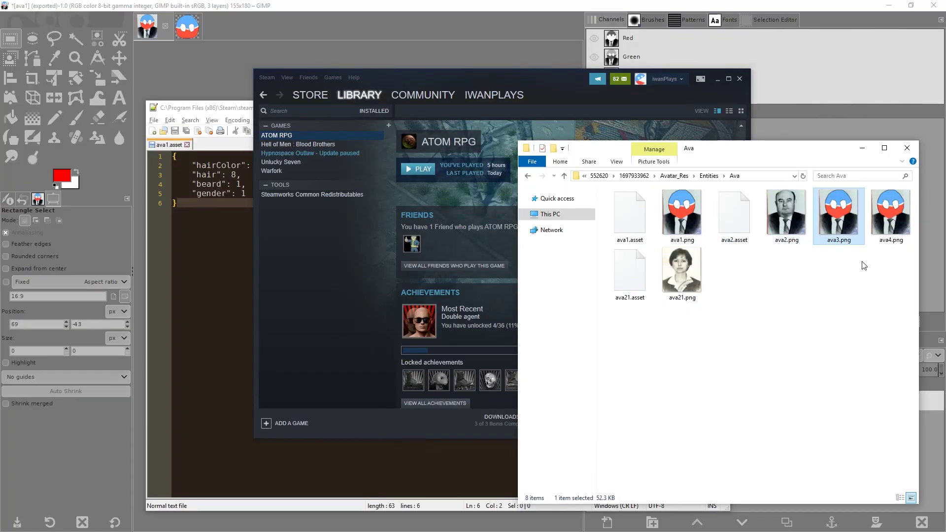
{"action": "key", "text": "ctrl+v"}
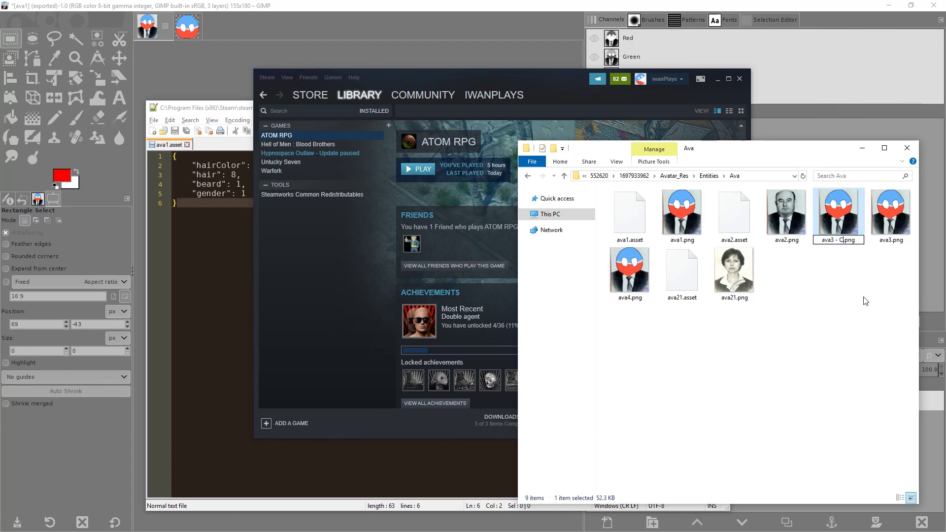
{"action": "key", "text": "Return"}
{"action": "key", "text": "Escape"}
{"action": "type", "text": "ava"}
{"action": "key", "text": "Return"}
{"action": "key", "text": "Escape"}
{"action": "type", "text": "a"}
{"action": "key", "text": "Return"}
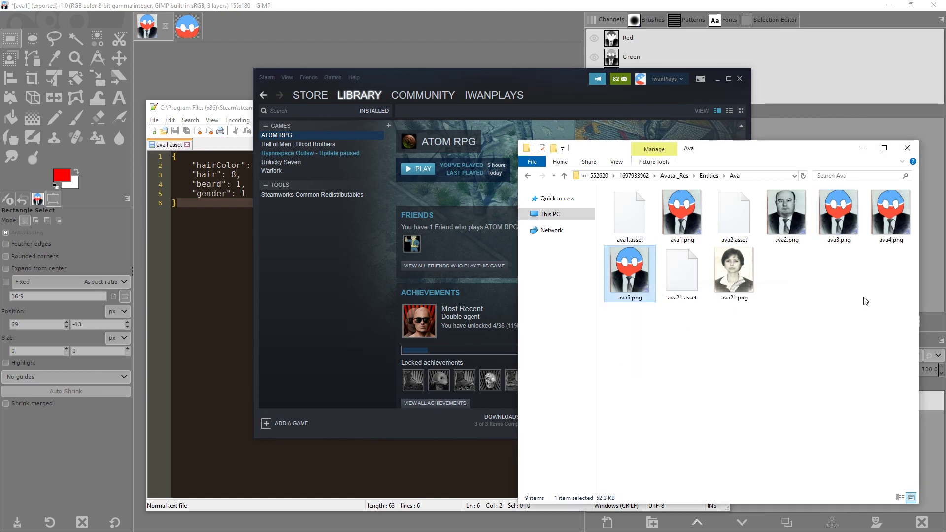
{"action": "key", "text": "ctrl+c"}
{"action": "key", "text": "ctrl+v"}
{"action": "key", "text": "F2"}
{"action": "type", "text": "ava"}
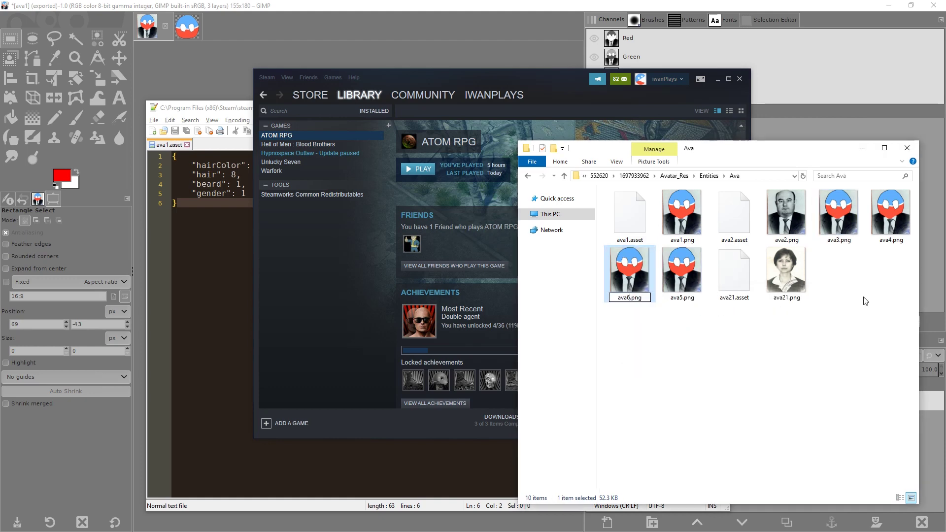
{"action": "key", "text": "Return"}
{"action": "key", "text": "F2"}
{"action": "key", "text": "Return"}
Step: Append x to the names of ava21.png, ava21.asset, ava2.asset and ava1.asset
{"action": "key", "text": "Right"}
{"action": "key", "text": "Right"}
{"action": "key", "text": "F2"}
{"action": "key", "text": "Right"}
{"action": "type", "text": "x"}
{"action": "key", "text": "Return"}
{"action": "key", "text": "Left"}
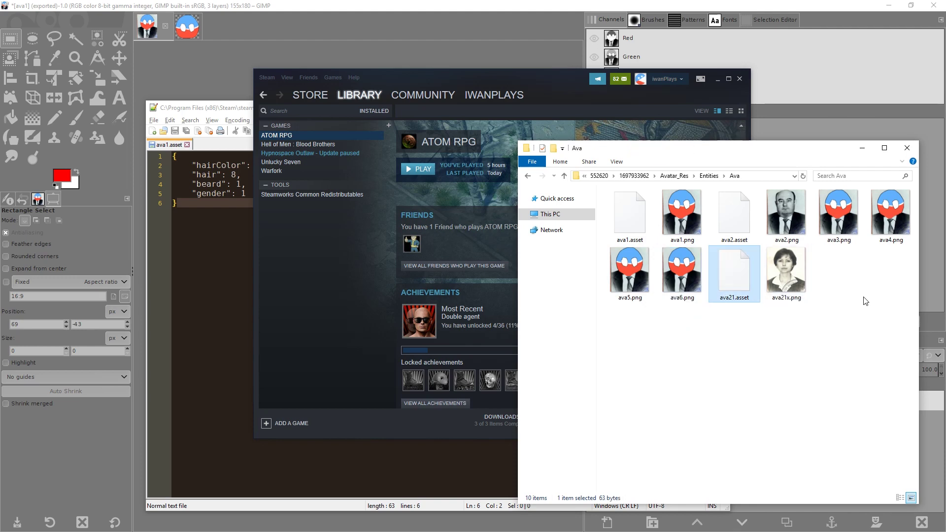
{"action": "key", "text": "F2"}
{"action": "key", "text": "Right"}
{"action": "type", "text": "x"}
{"action": "key", "text": "Return"}
{"action": "key", "text": "Up"}
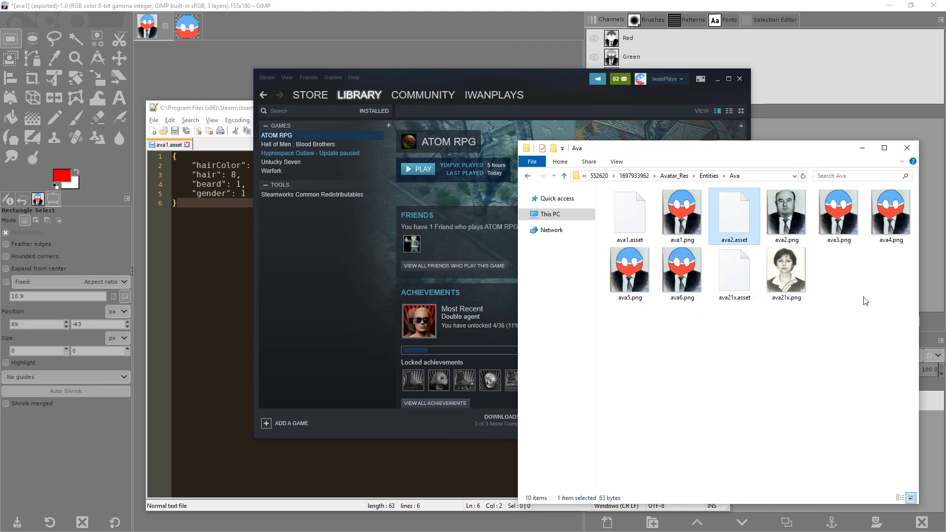
{"action": "key", "text": "F2"}
{"action": "key", "text": "Right"}
{"action": "type", "text": "x"}
{"action": "key", "text": "Return"}
{"action": "key", "text": "Left"}
{"action": "key", "text": "Left"}
{"action": "key", "text": "Left"}
{"action": "key", "text": "F2"}
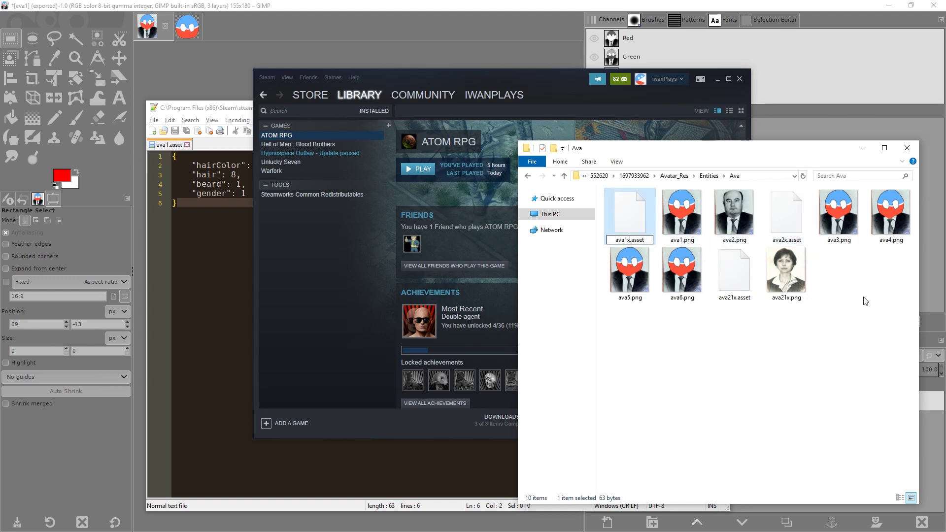
{"action": "key", "text": "Right"}
{"action": "type", "text": "x"}
{"action": "key", "text": "Return"}
{"action": "key", "text": "Down"}
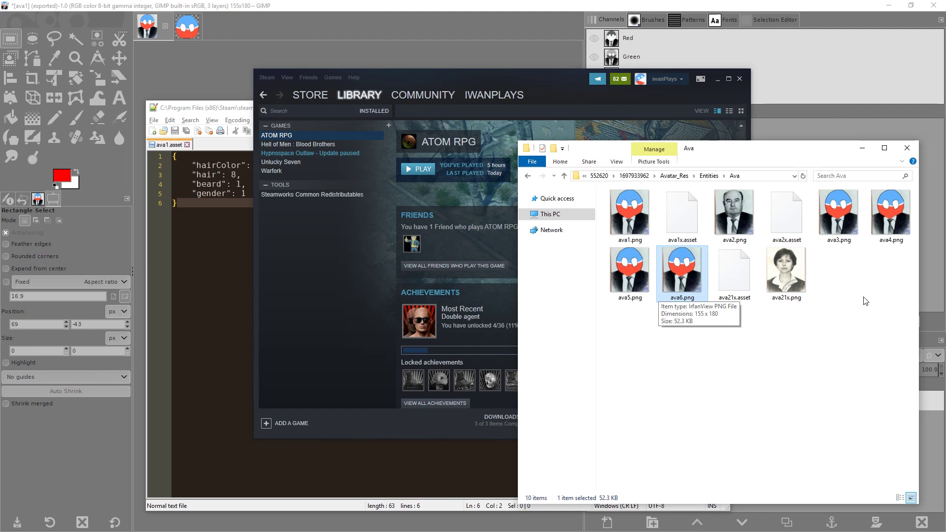
Step: Open Git Bash in the Ava folder and create a portrait copy named 0.png
{"action": "right_click", "coordinate": [866, 300]}
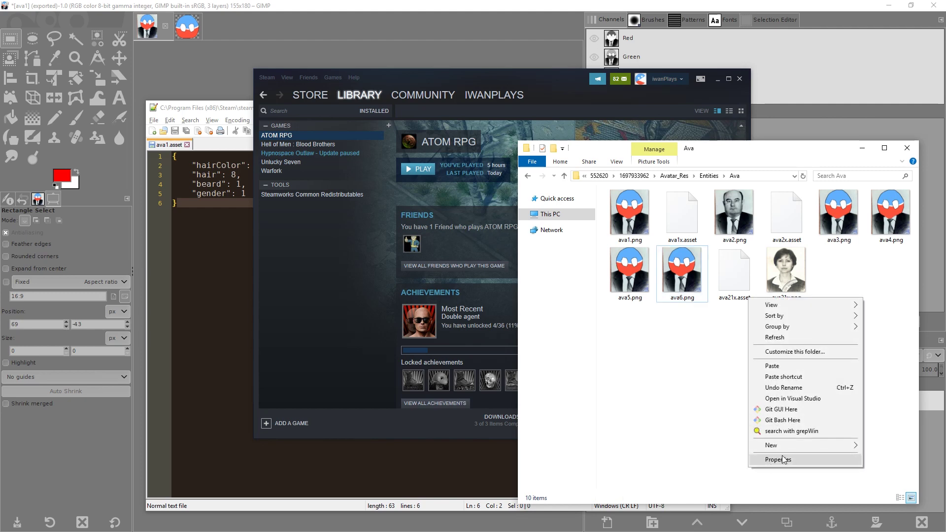
{"action": "left_click", "coordinate": [789, 421]}
{"action": "type", "text": "for i in {2.."}
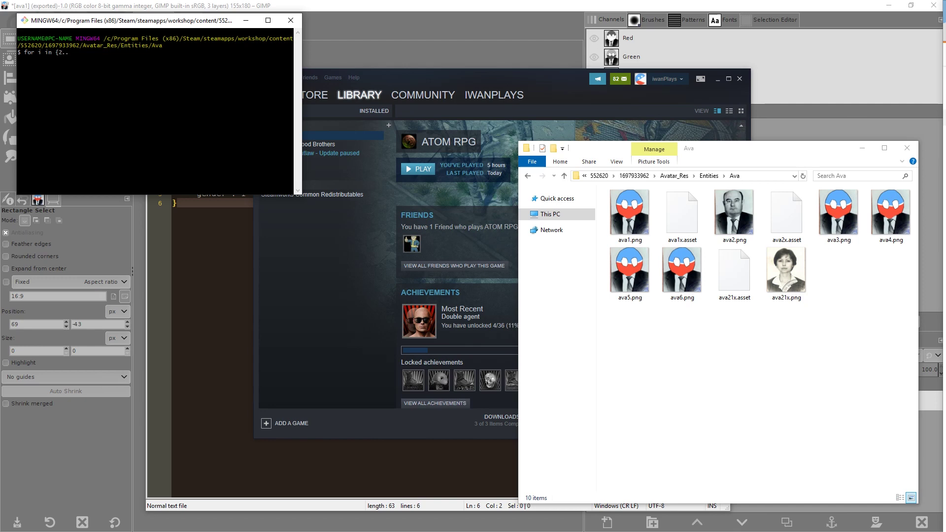
{"action": "left_click", "coordinate": [297, 320]}
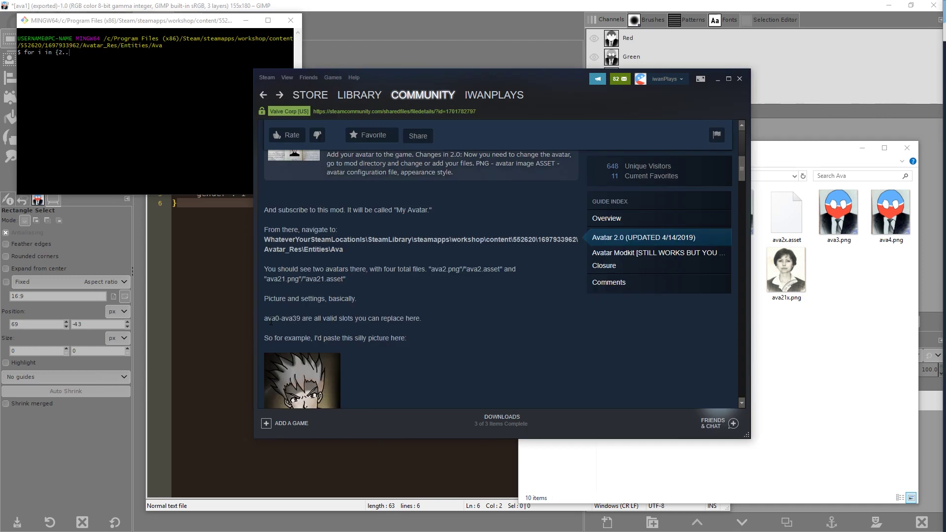
{"action": "left_click", "coordinate": [787, 274]}
{"action": "key", "text": "ctrl+v"}
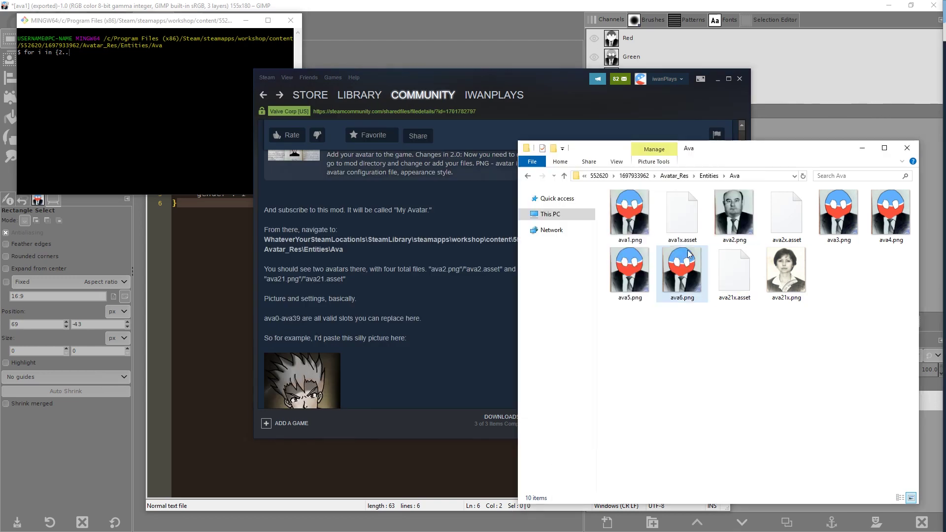
{"action": "key", "text": "F2"}
{"action": "type", "text": "0"}
{"action": "key", "text": "Return"}
Step: Preview the echo copy loop for slots 0–39 and rename the ava2 image to ava2x
{"action": "key", "text": "alt+Tab"}
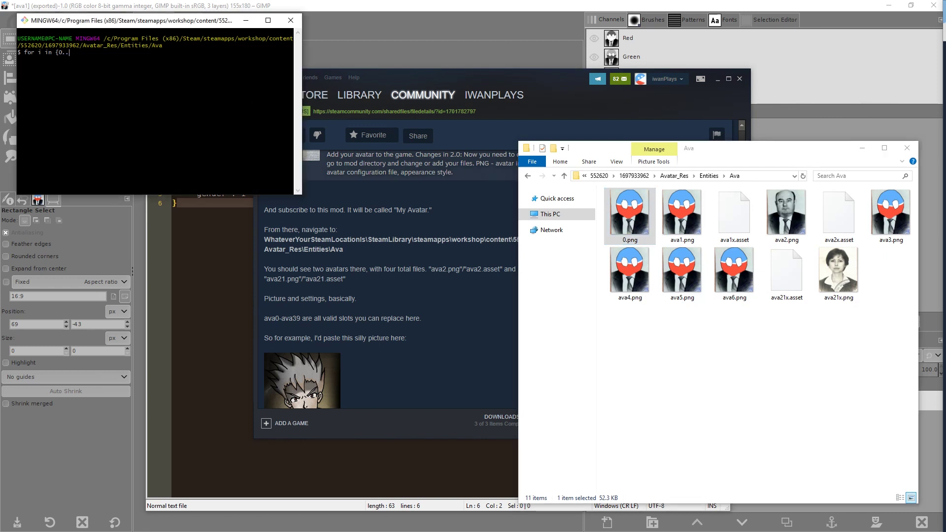
{"action": "type", "text": "31"}
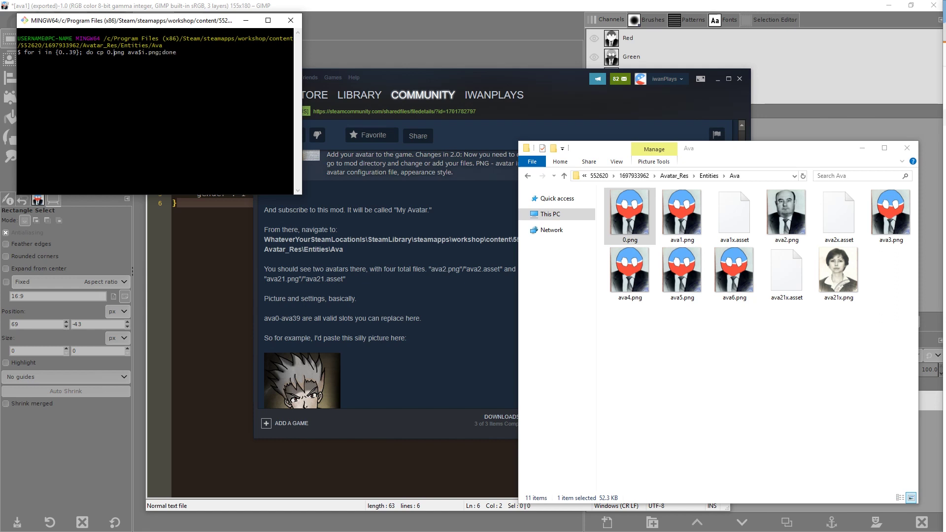
{"action": "key", "text": "Return"}
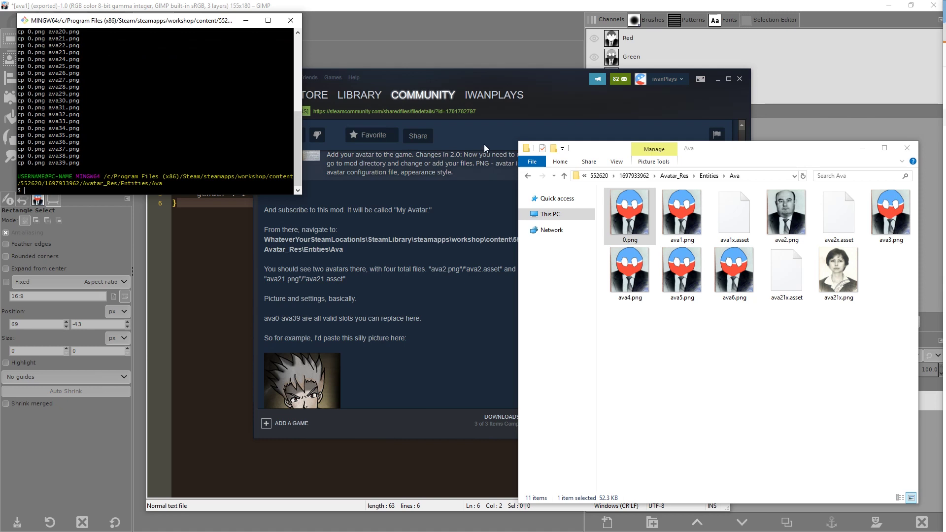
{"action": "left_click", "coordinate": [785, 215]}
{"action": "key", "text": "F2"}
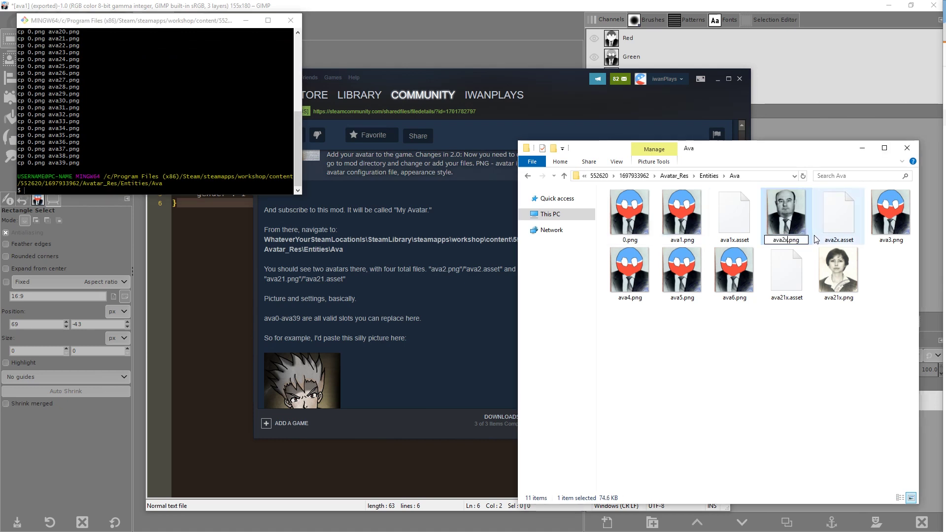
{"action": "key", "text": "Return"}
Step: Rerun the loop without echo to copy 0.png onto ava0.png through ava39.png
{"action": "key", "text": "alt+Tab"}
{"action": "key", "text": "Up"}
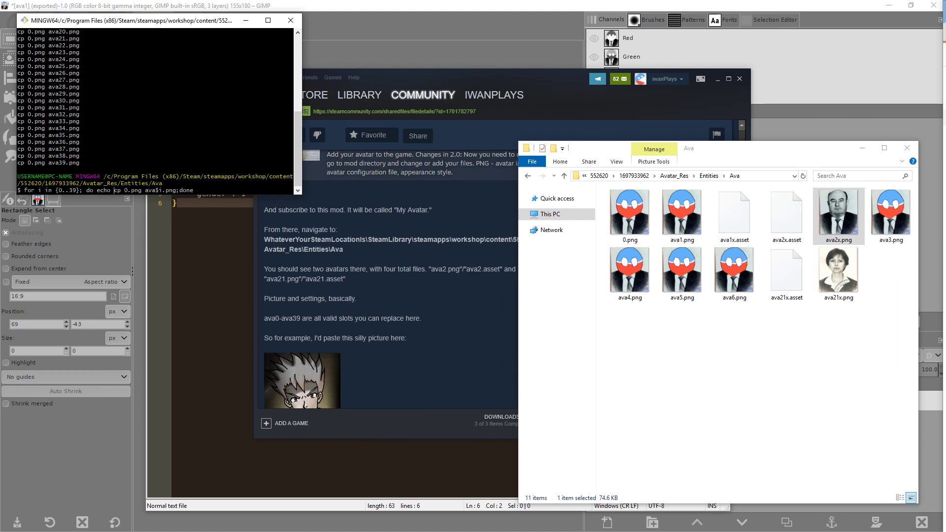
{"action": "key", "text": "BackSpace"}
{"action": "key", "text": "BackSpace"}
{"action": "key", "text": "BackSpace"}
{"action": "key", "text": "Return"}
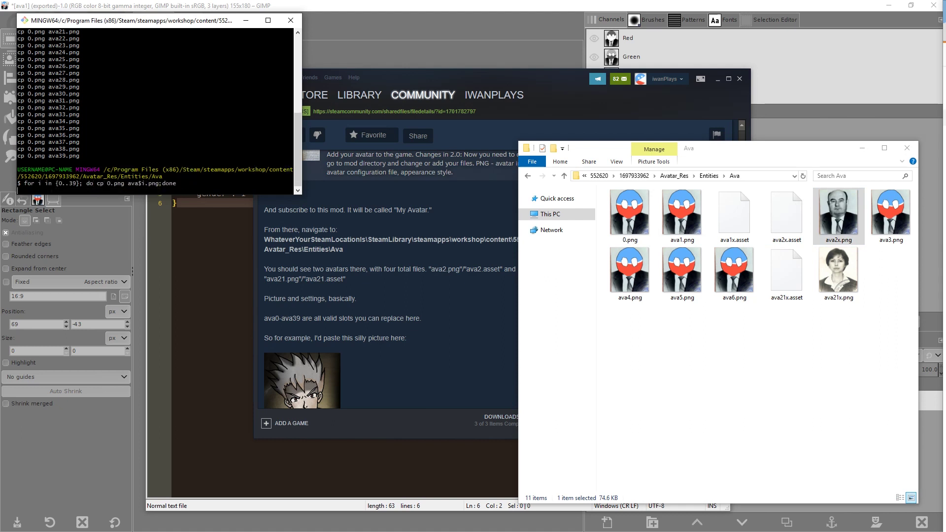
Step: Relaunch from Steam, preview the countryball new-character portraits, then cancel and load a save
{"action": "left_click", "coordinate": [782, 327]}
{"action": "scroll", "coordinate": [785, 326], "scroll_direction": "down", "scroll_amount": 5}
{"action": "left_click", "coordinate": [358, 171]}
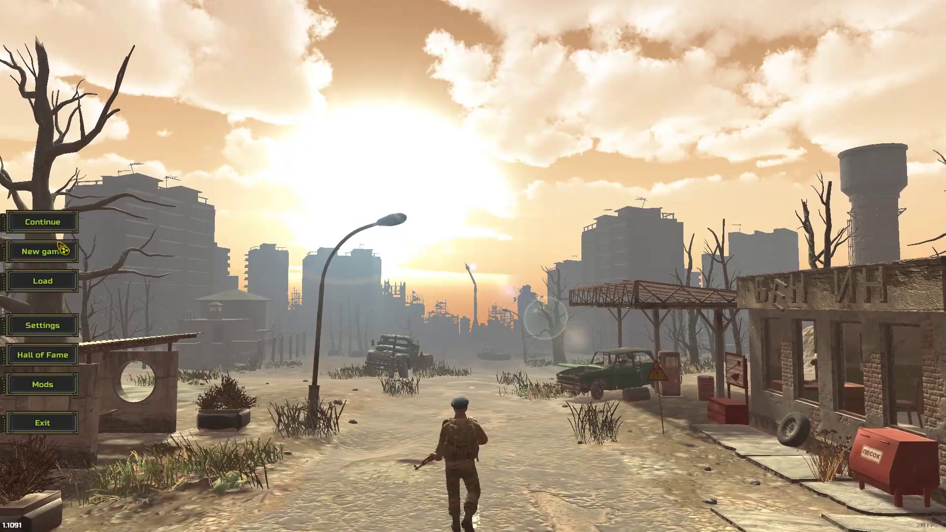
{"action": "left_click", "coordinate": [62, 249]}
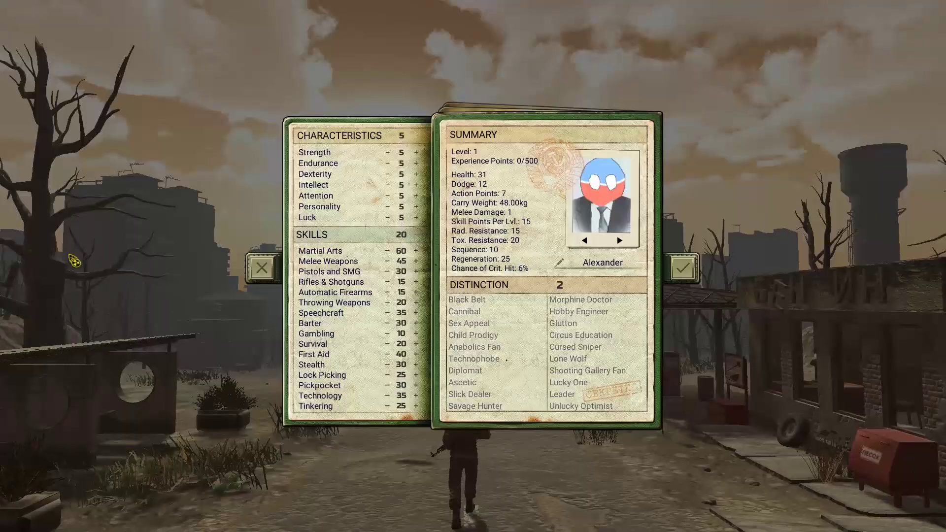
{"action": "left_click", "coordinate": [625, 246]}
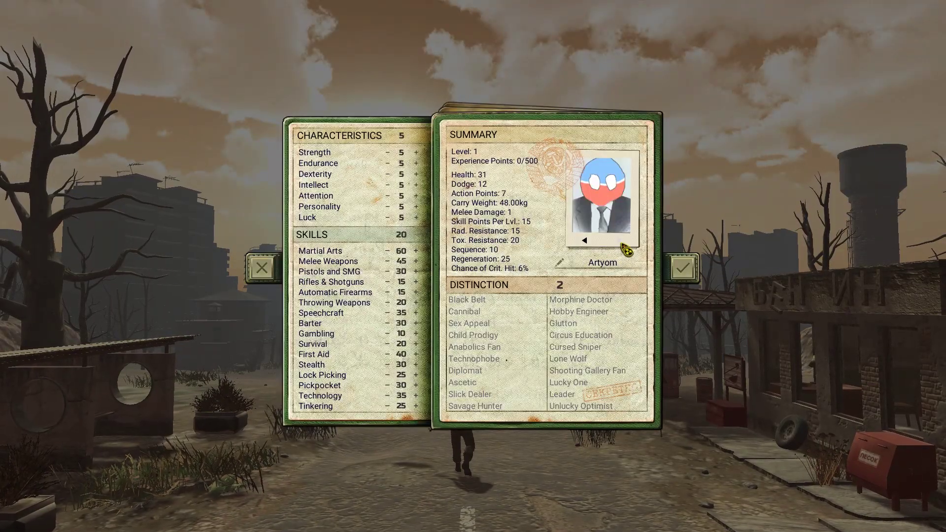
{"action": "left_click", "coordinate": [626, 246]}
{"action": "left_click", "coordinate": [626, 246]}
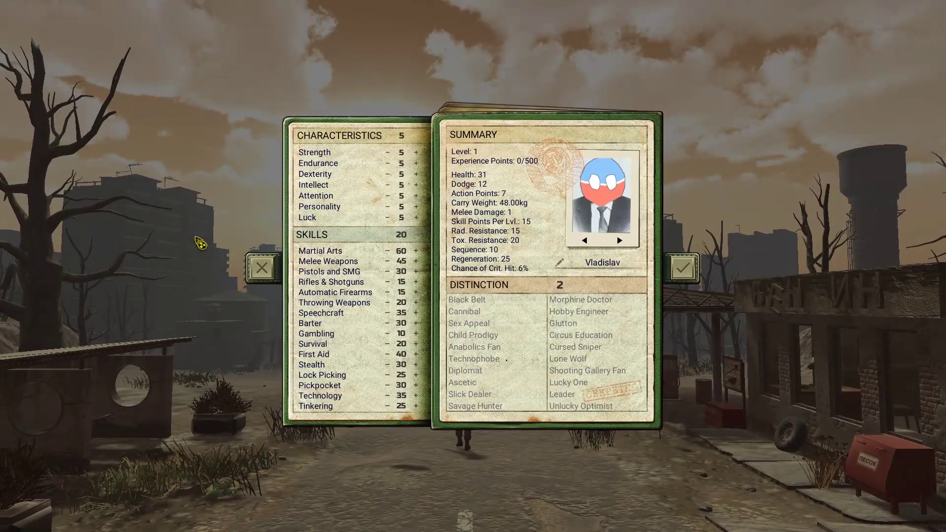
{"action": "left_click", "coordinate": [263, 270]}
{"action": "left_click", "coordinate": [42, 281]}
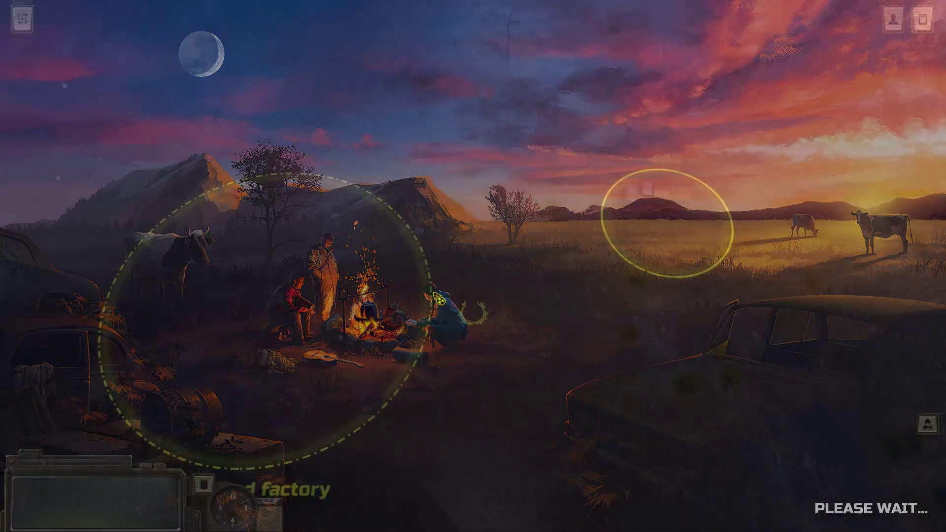
Step: Toggle Agnis's character sheet to view the new countryball portrait
{"action": "key", "text": "c"}
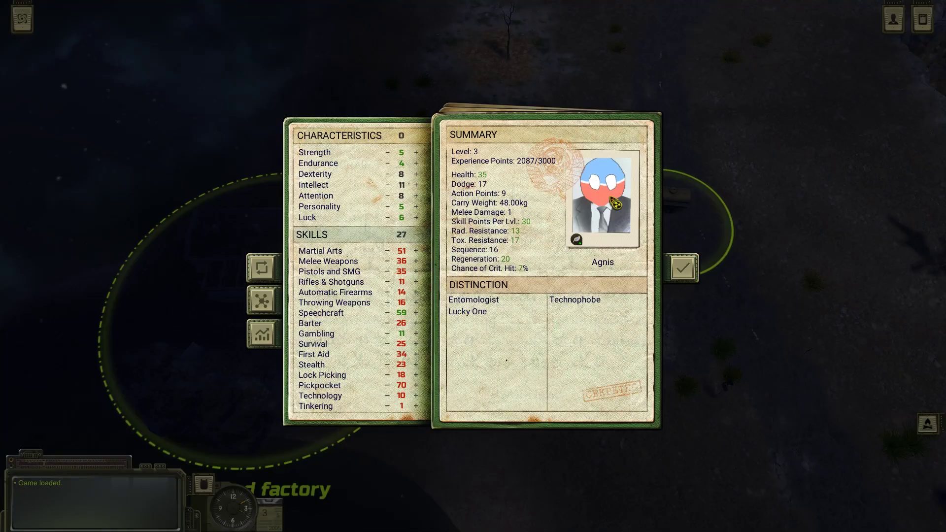
{"action": "key", "text": "c"}
{"action": "key", "text": "c"}
{"action": "key", "text": "c"}
{"action": "key", "text": "c"}
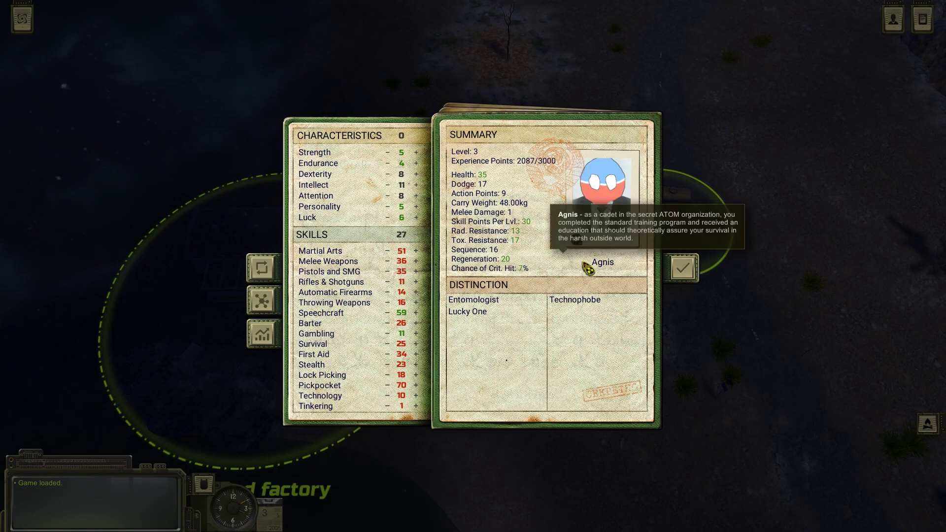
{"action": "key", "text": "c"}
{"action": "key", "text": "c"}
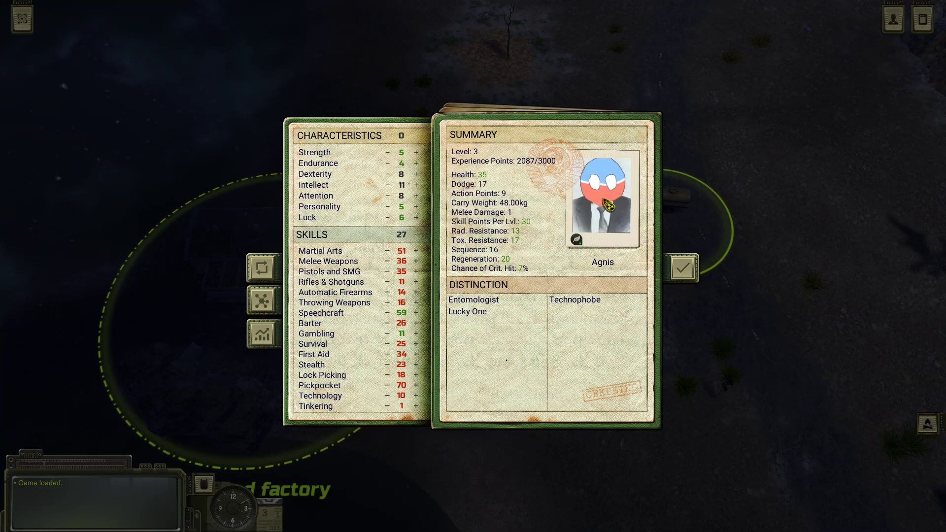
{"action": "key", "text": "c"}
{"action": "scroll", "coordinate": [467, 325], "scroll_direction": "up", "scroll_amount": 3}
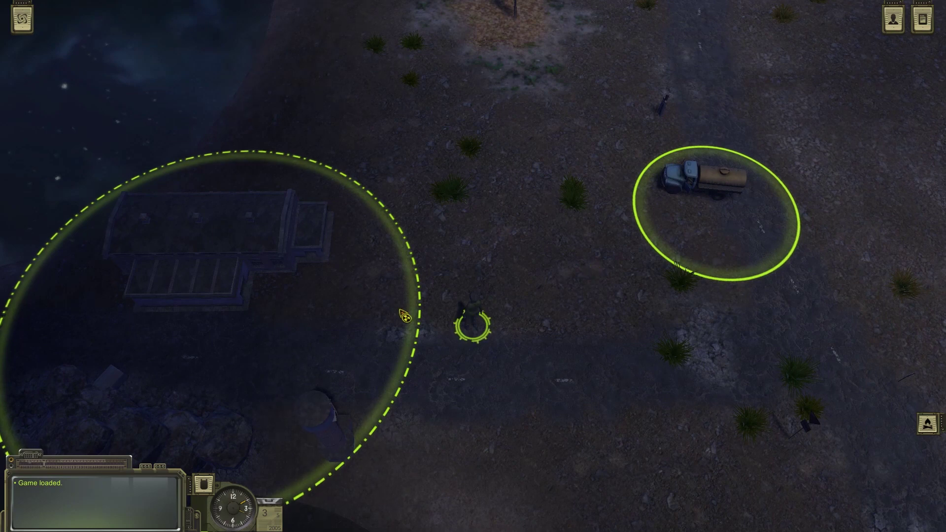
{"action": "scroll", "coordinate": [406, 316], "scroll_direction": "down", "scroll_amount": 2}
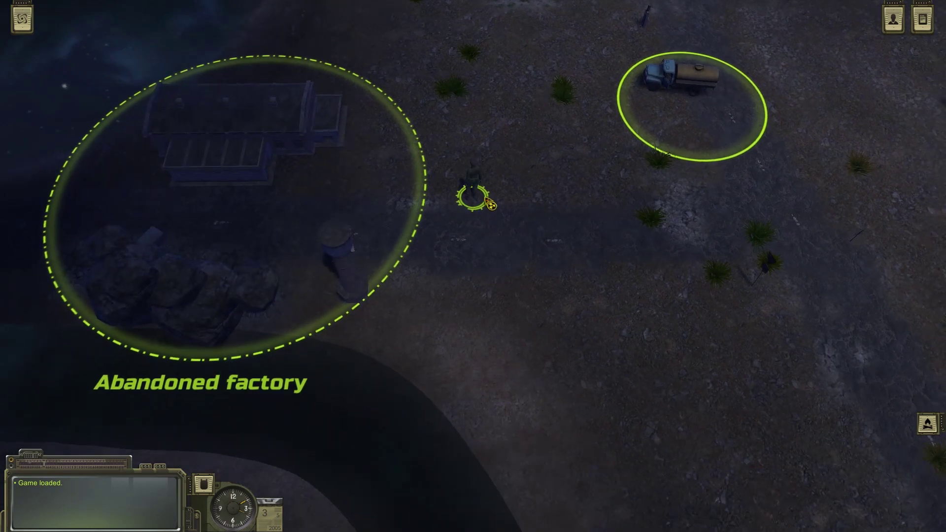
Step: Walk Agnis a short way south and recheck the portrait on the character sheet
{"action": "left_click", "coordinate": [521, 244]}
{"action": "scroll", "coordinate": [521, 244], "scroll_direction": "up", "scroll_amount": 2}
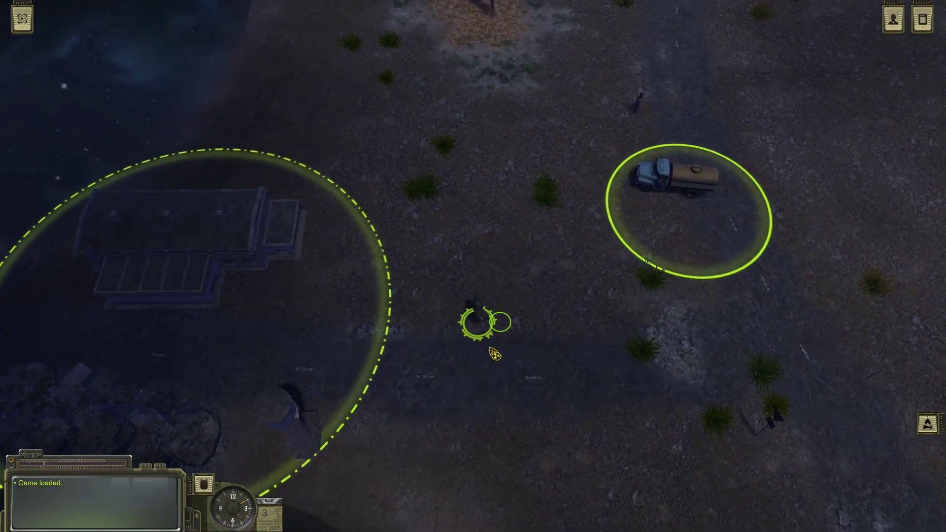
{"action": "left_click", "coordinate": [494, 355]}
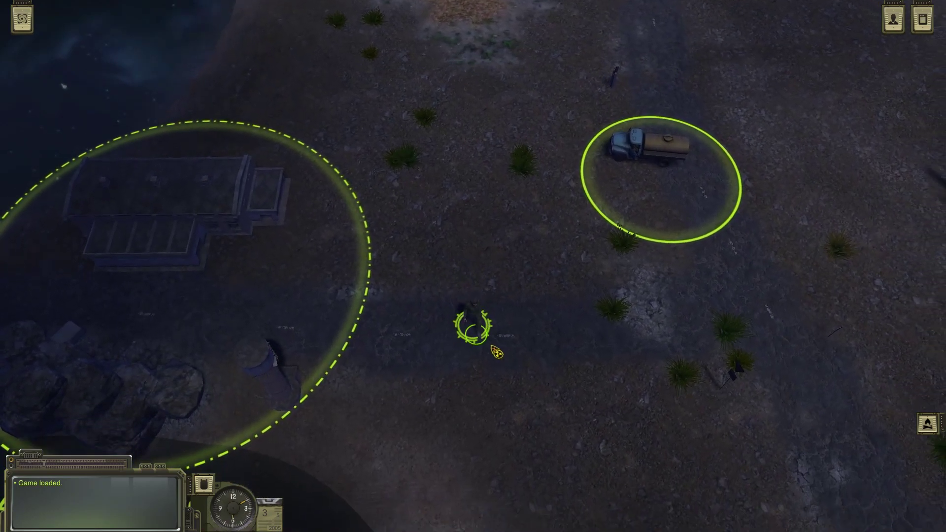
{"action": "key", "text": "c"}
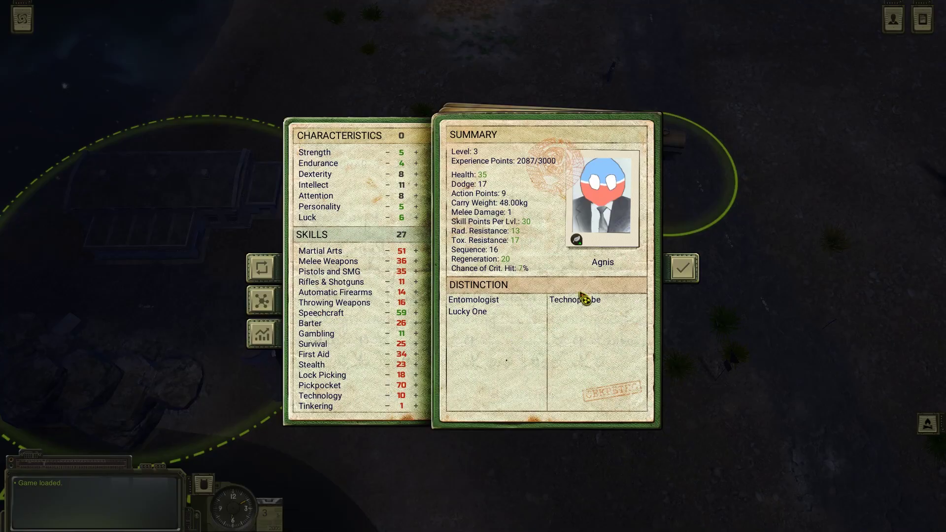
{"action": "key", "text": "c"}
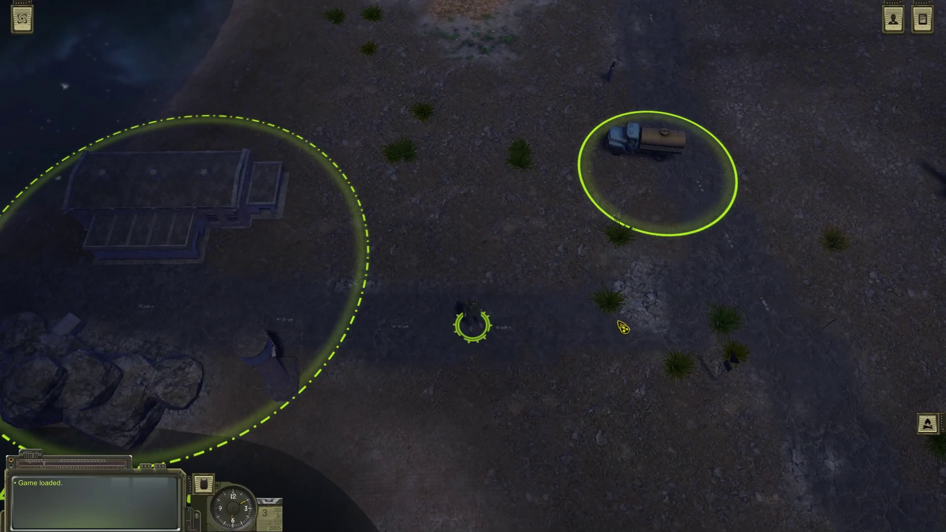
{"action": "key", "text": "c"}
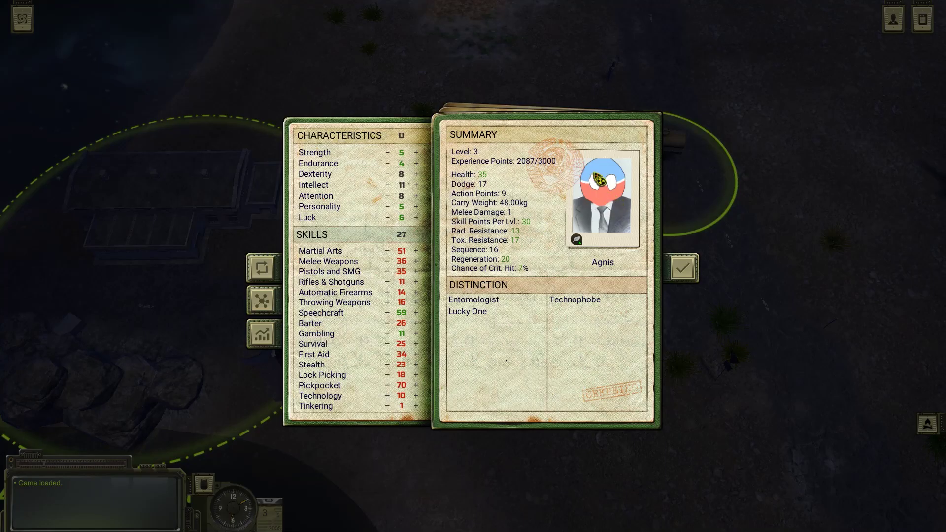
{"action": "key", "text": "c"}
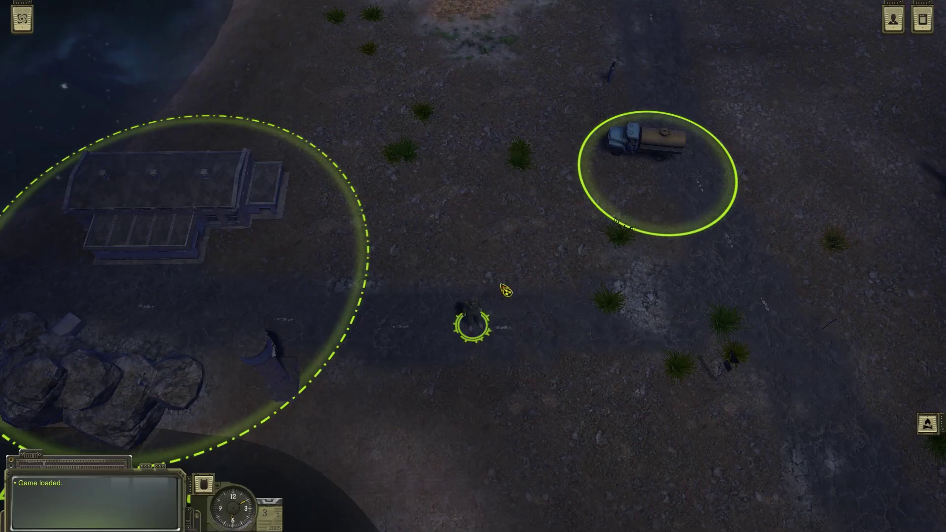
{"action": "key", "text": "c"}
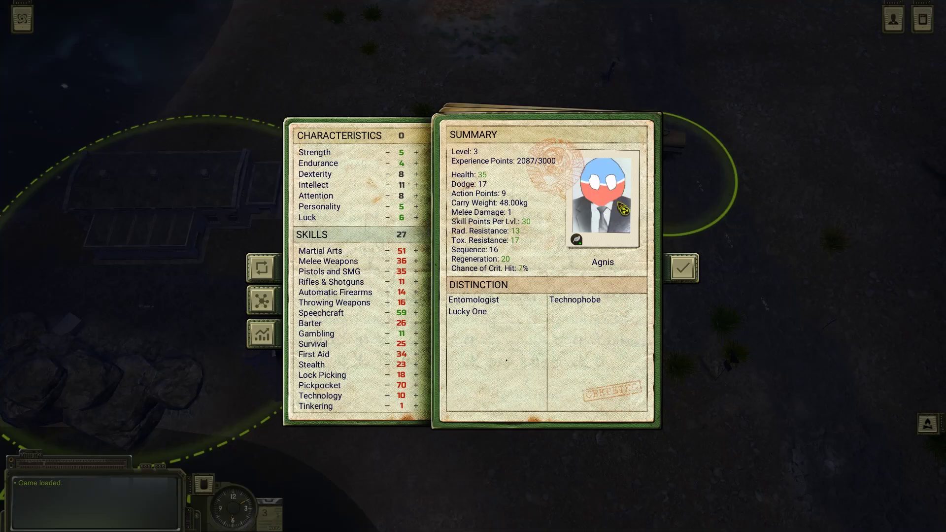
{"action": "key", "text": "c"}
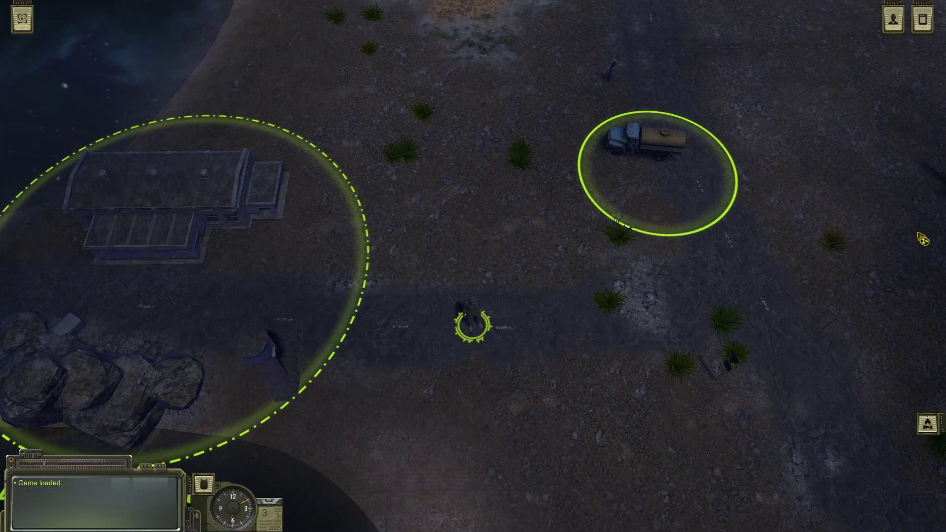
Step: Pause ATOM RPG and switch out to the desktop
{"action": "key", "text": "Right"}
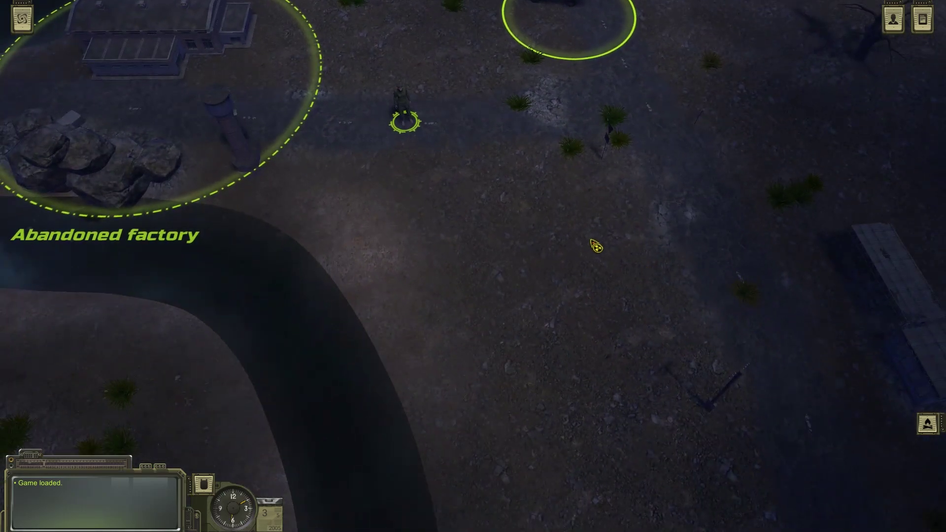
{"action": "key", "text": "Escape"}
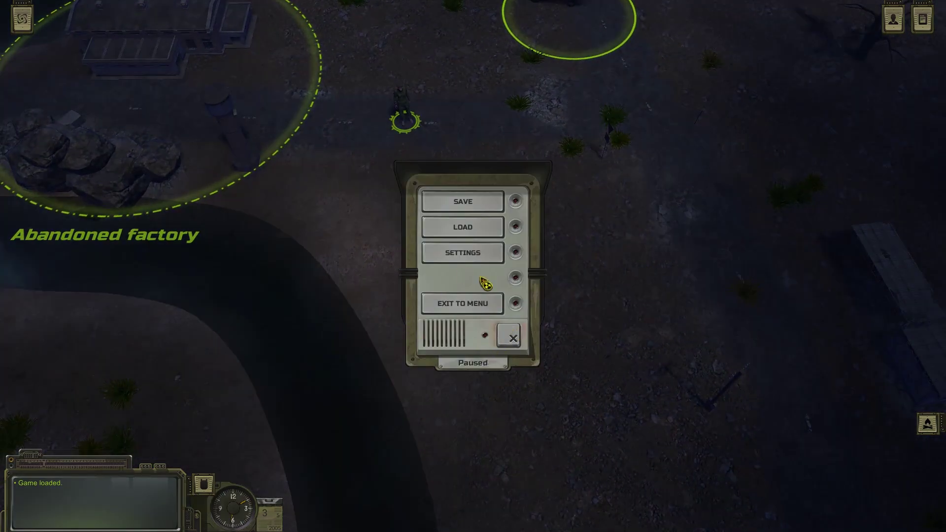
{"action": "key", "text": "alt+Tab"}
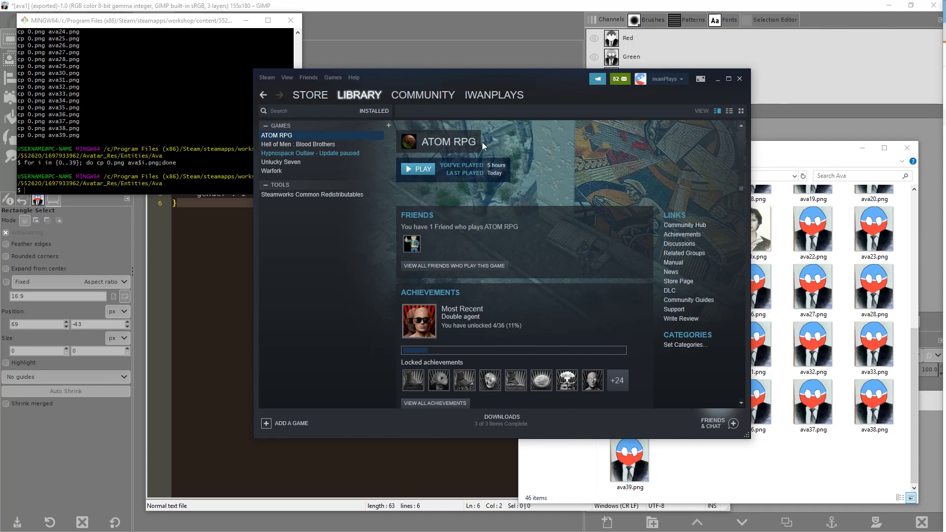
Step: Bring the File Explorer window showing the Ava folder to the front
{"action": "left_click", "coordinate": [794, 440]}
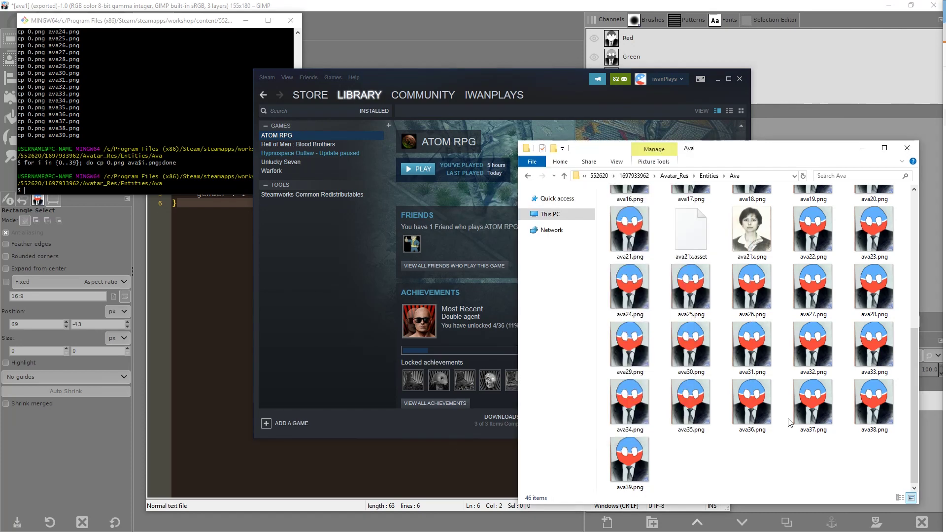
{"action": "scroll", "coordinate": [737, 275], "scroll_direction": "up", "scroll_amount": 5}
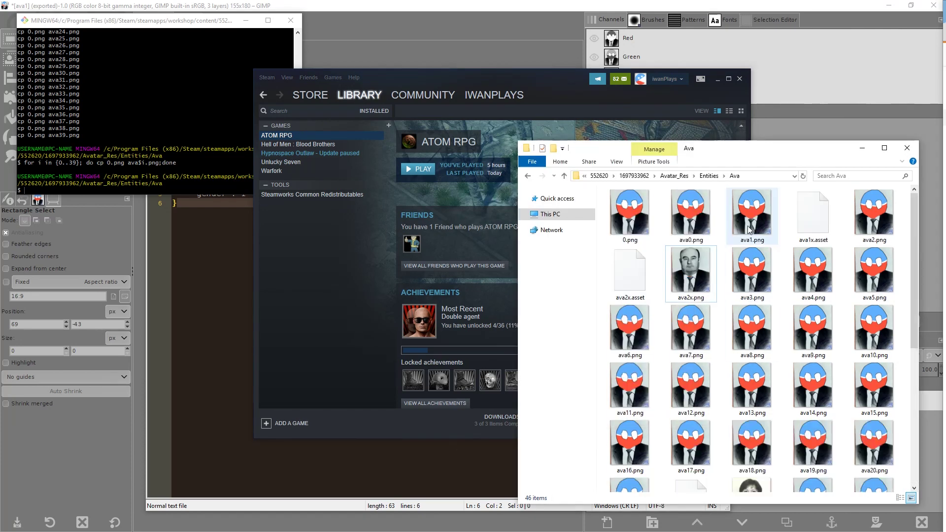